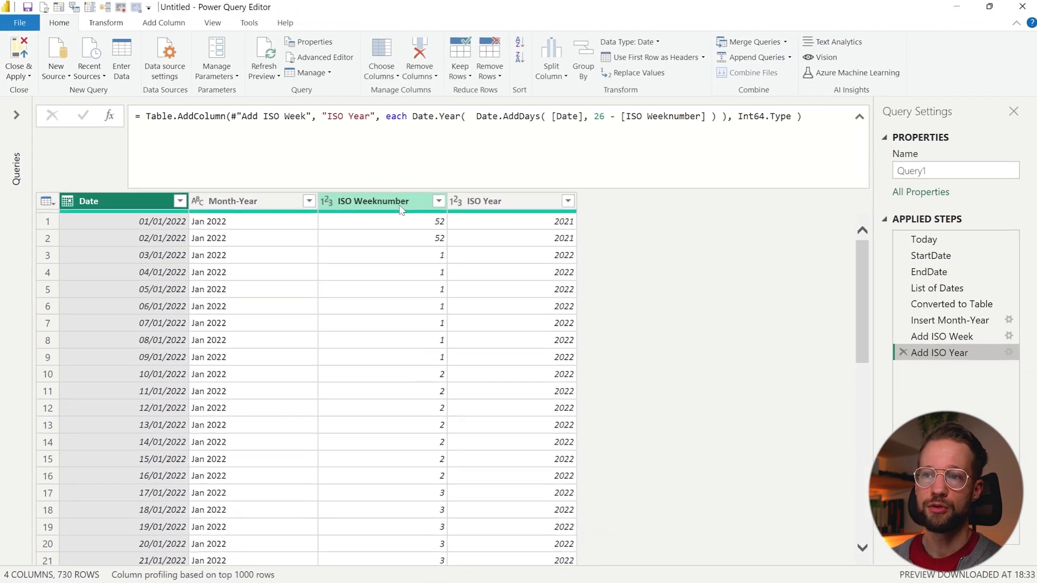
Add a new step with formula Table.SelectRows( #"Add ISO Year", each [Date] = Date.From( DateTime.LocalNow() ) )
left_click(109, 116)
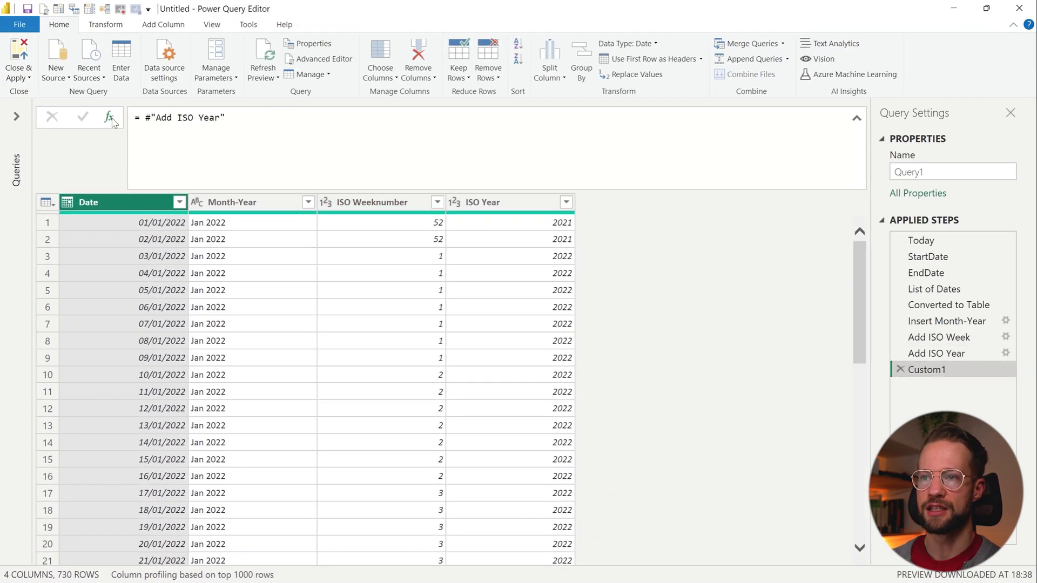
left_click(143, 124)
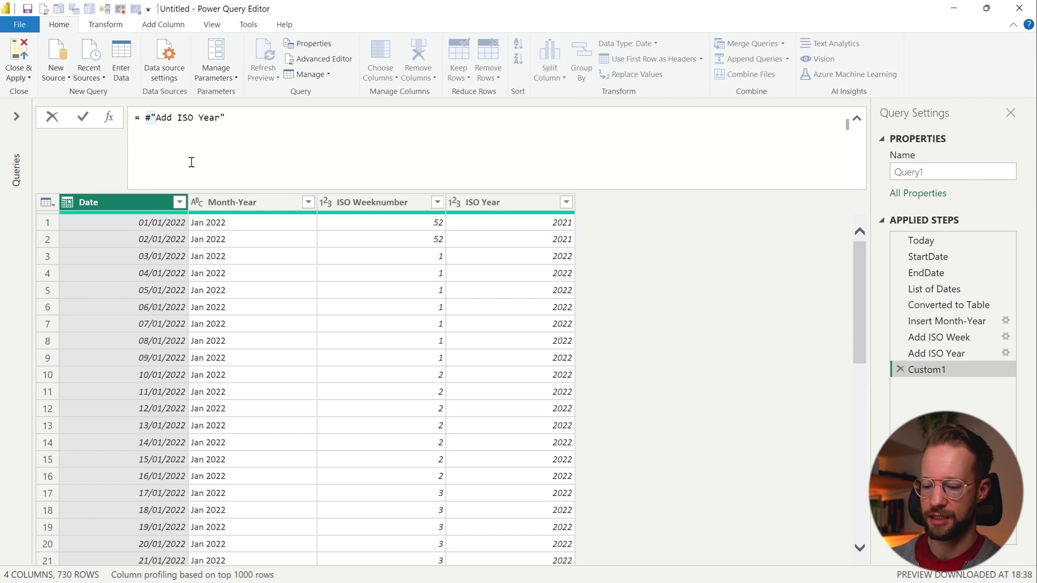
type("Table.SelectRows")
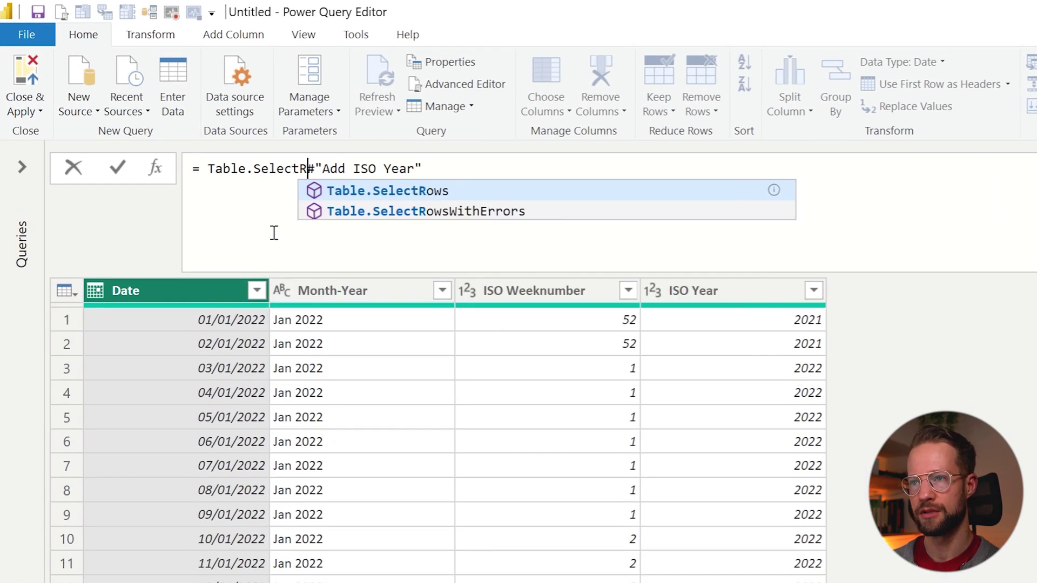
type("( #\"Add ISO Year\"")
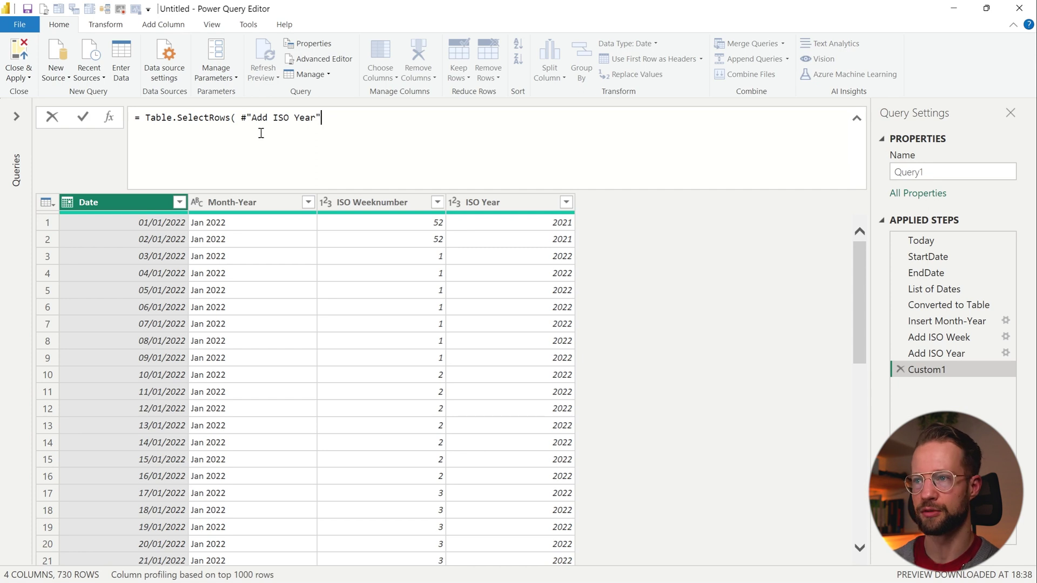
type(", ")
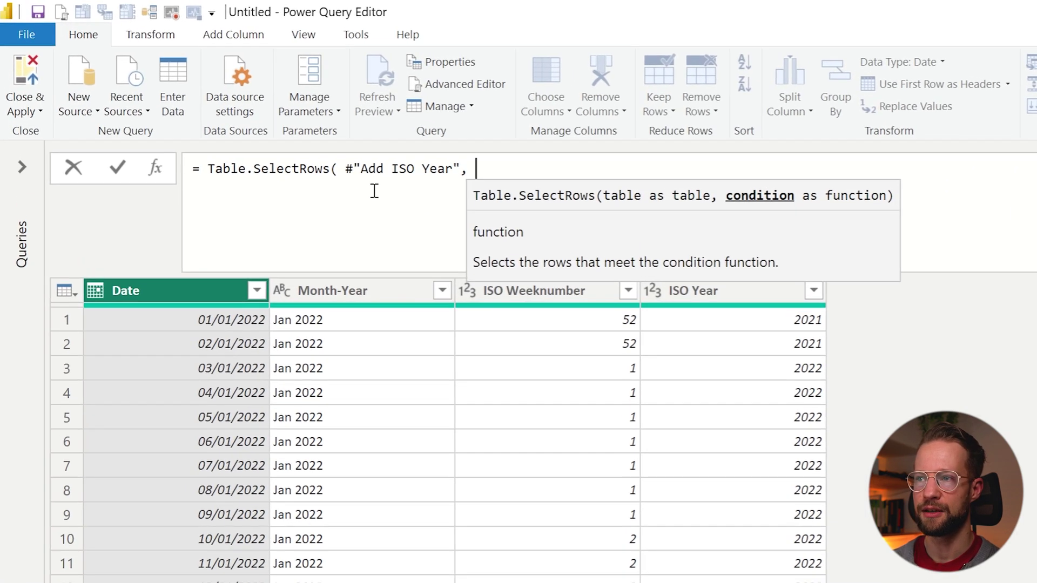
type("each [Date]")
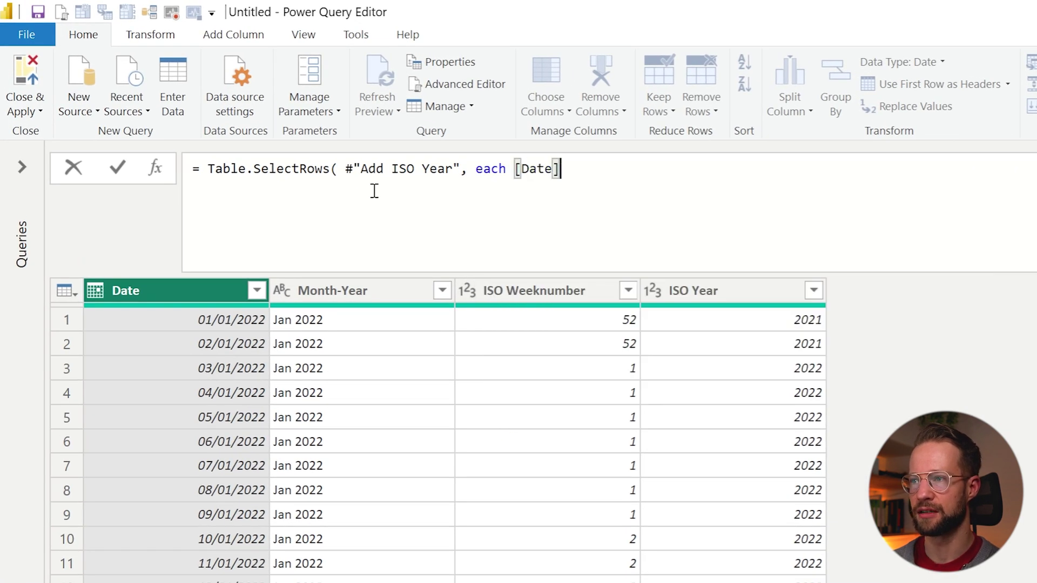
type(" =")
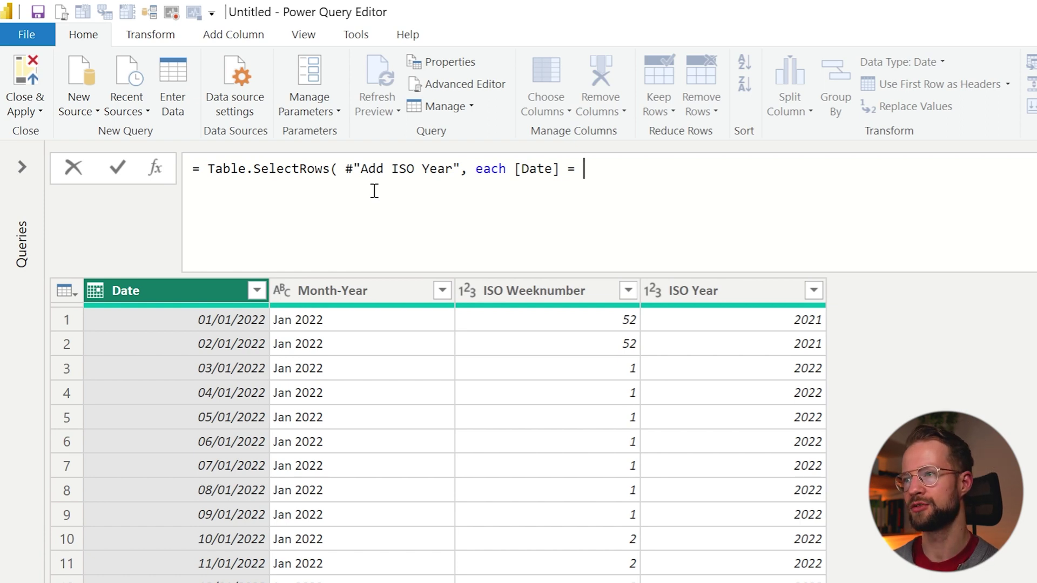
type("Date.From( D")
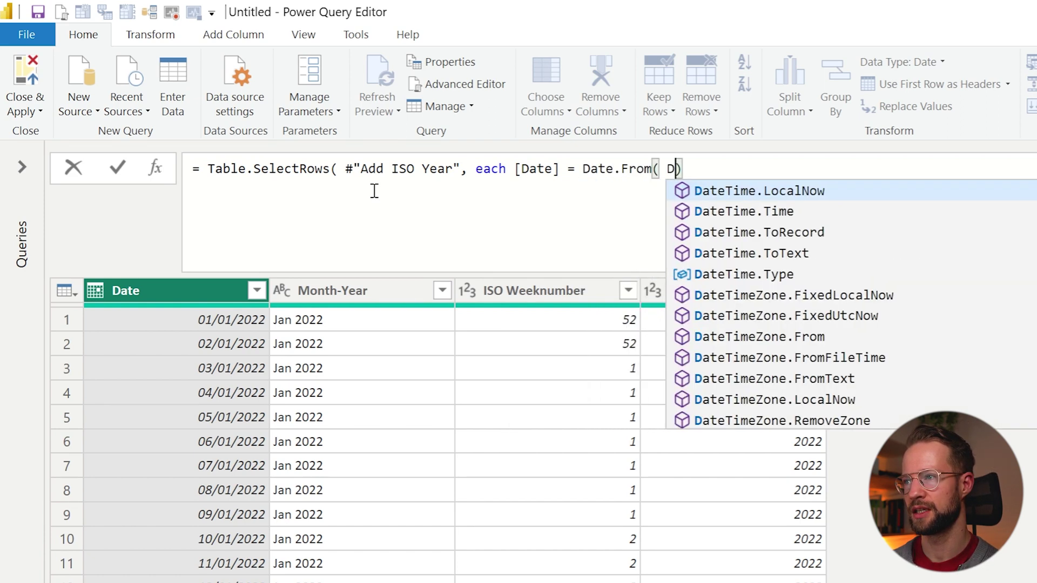
type("ateTime.L")
key("Tab")
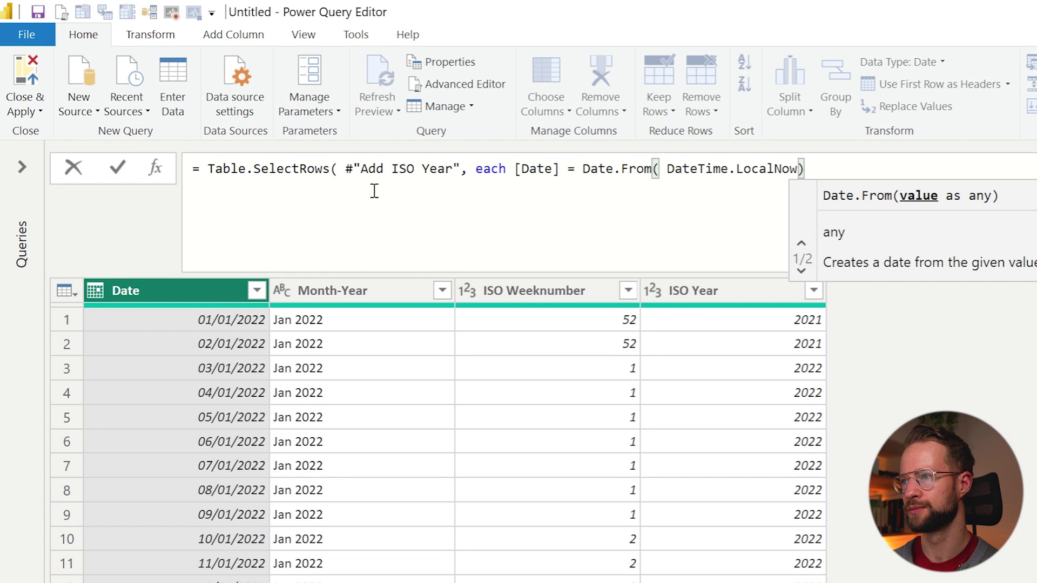
type("()")
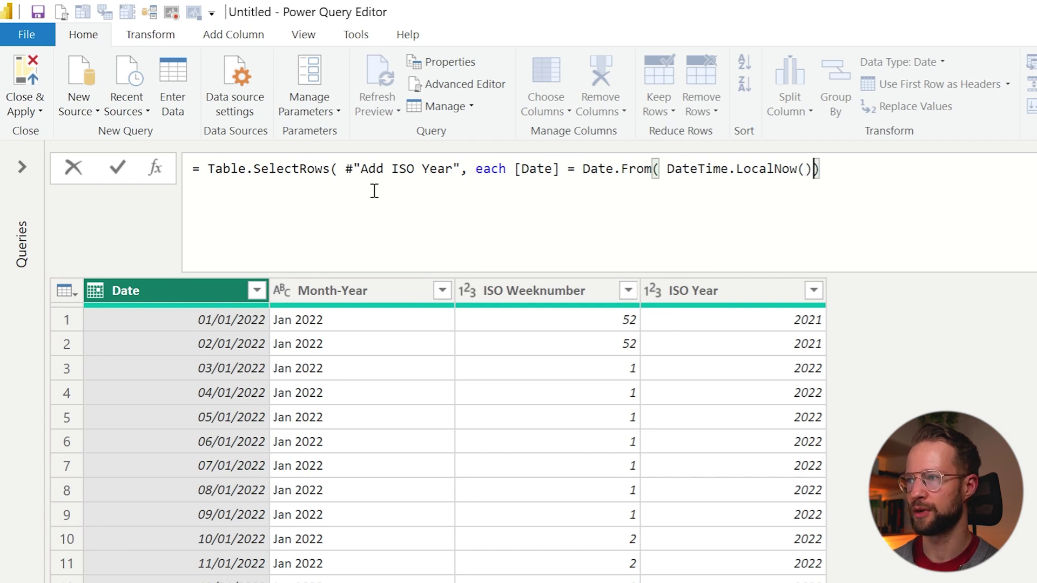
key("End")
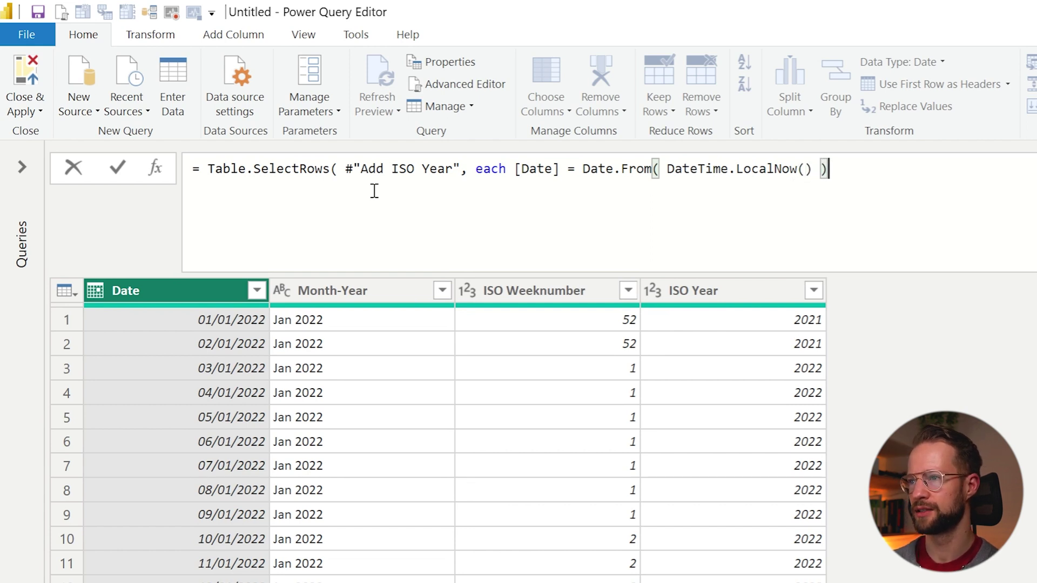
type(")")
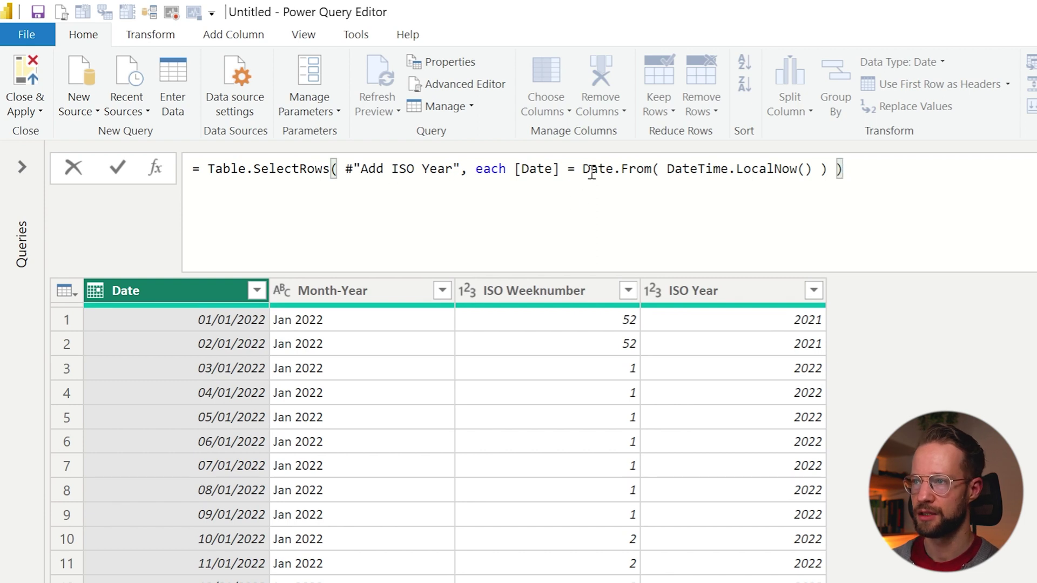
left_click_drag(583, 169, 827, 168)
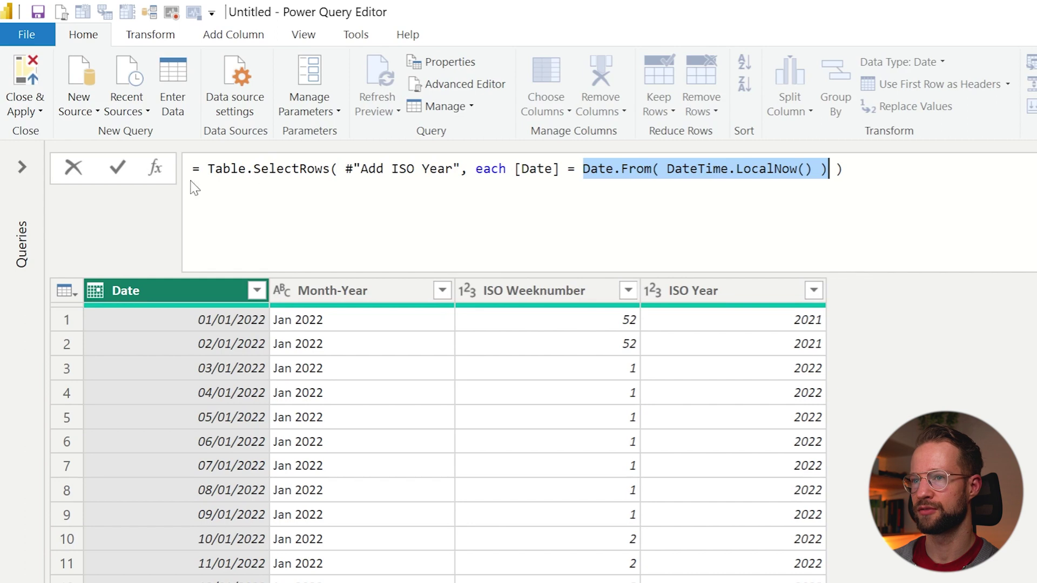
Commit the 28/02/2023 filter, then append [ISO Weeknumber] so the step returns a list holding 9
left_click(880, 180)
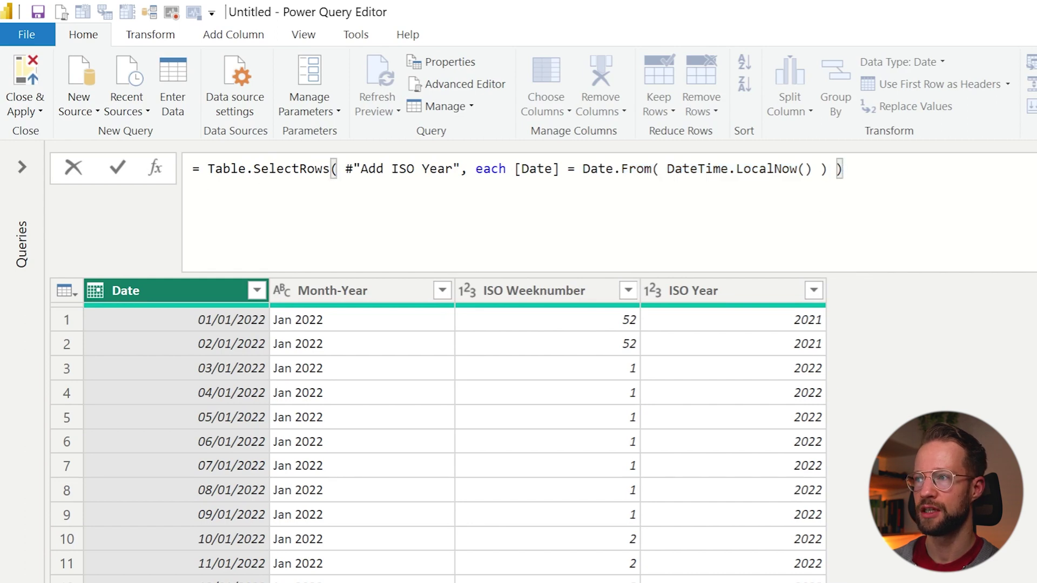
key("Return")
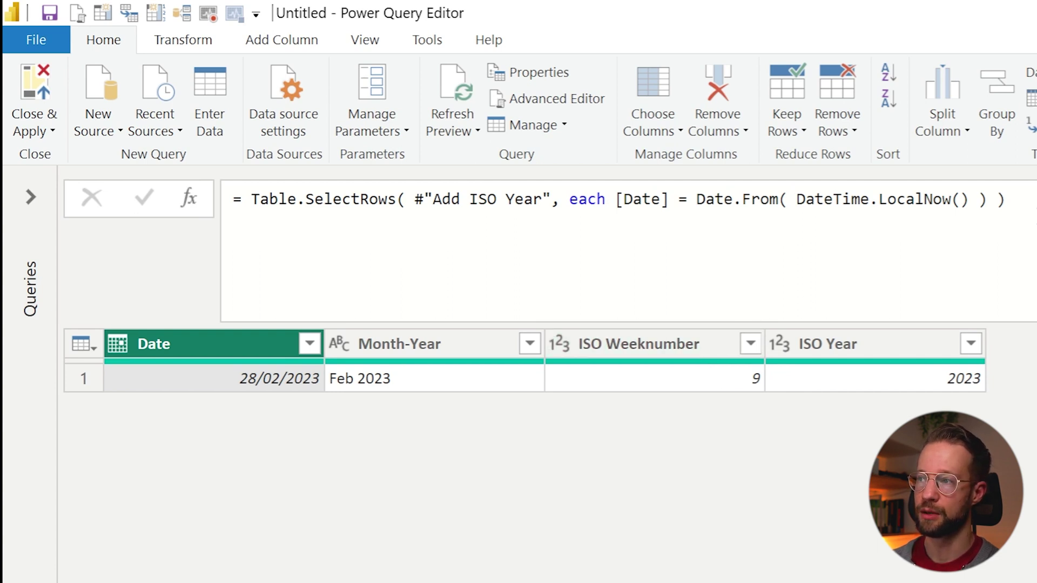
left_click(1002, 198)
left_click(985, 200)
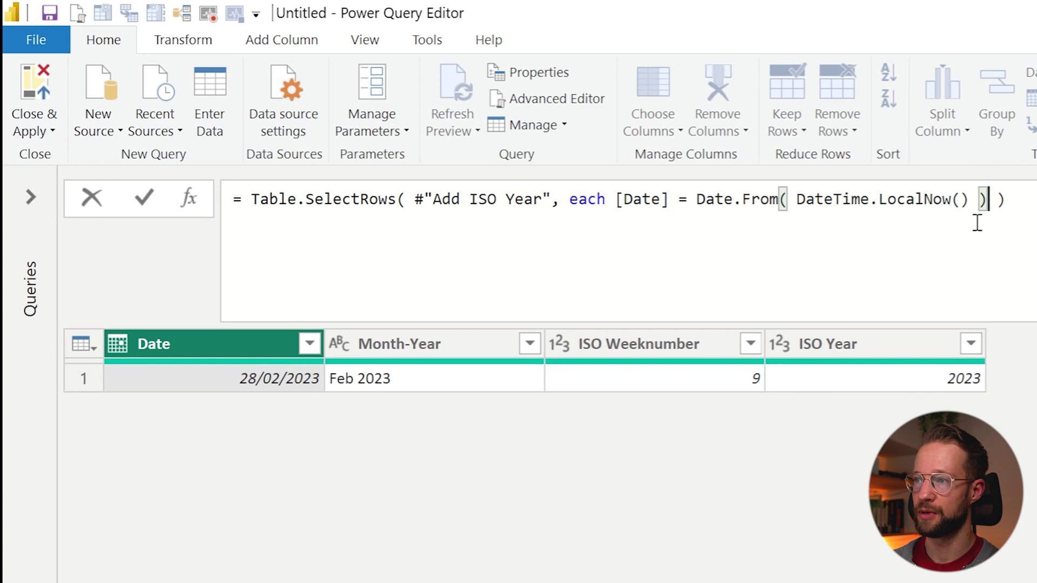
left_click(938, 185)
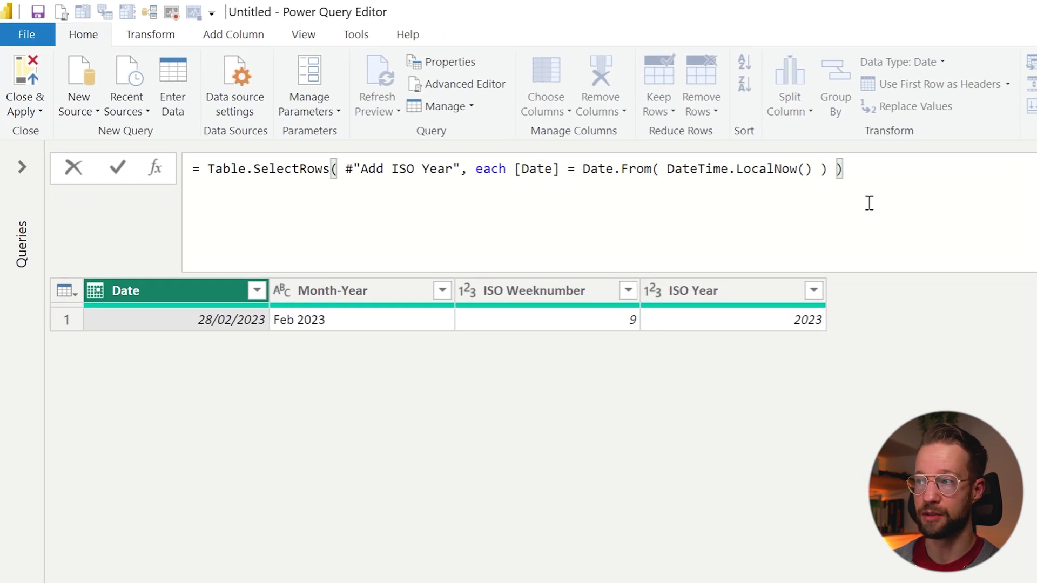
type("[ISO")
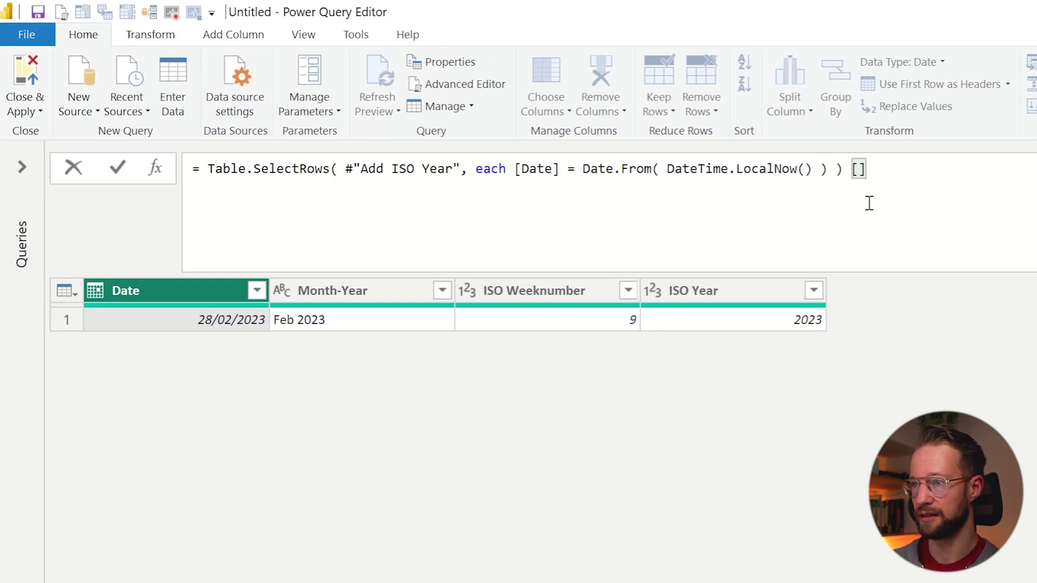
type(" Week")
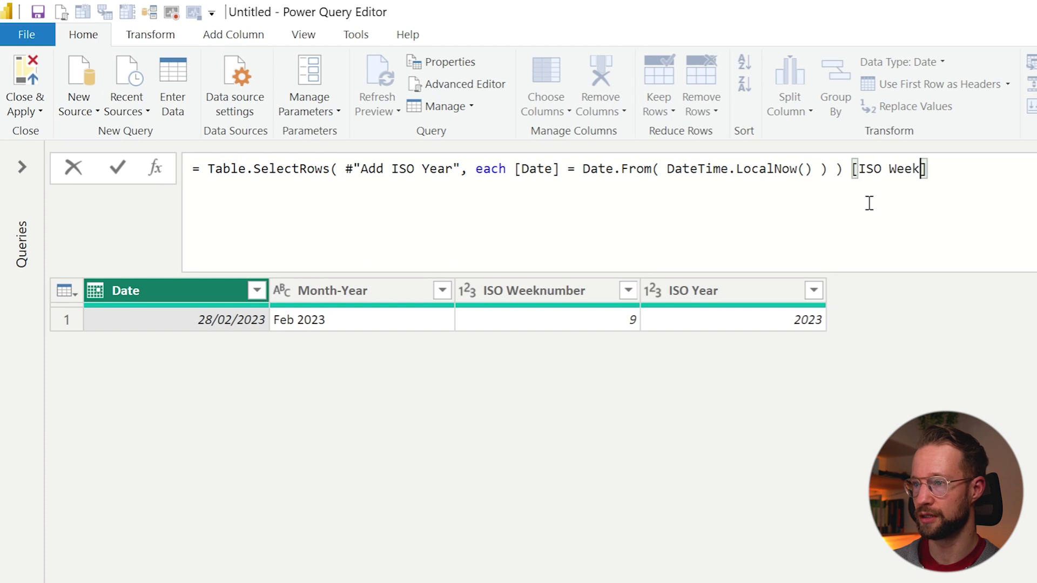
type("number")
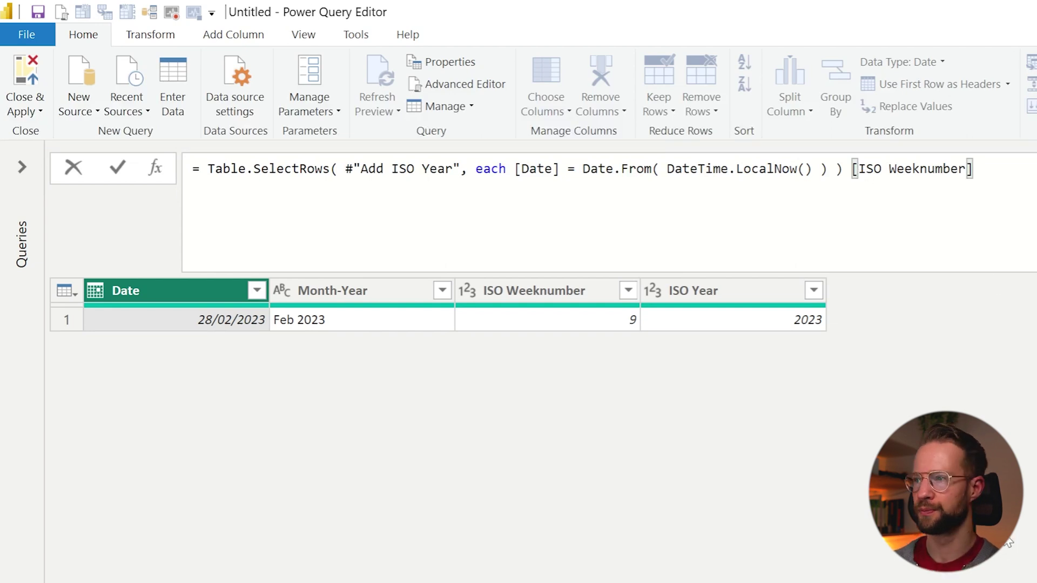
key("Return")
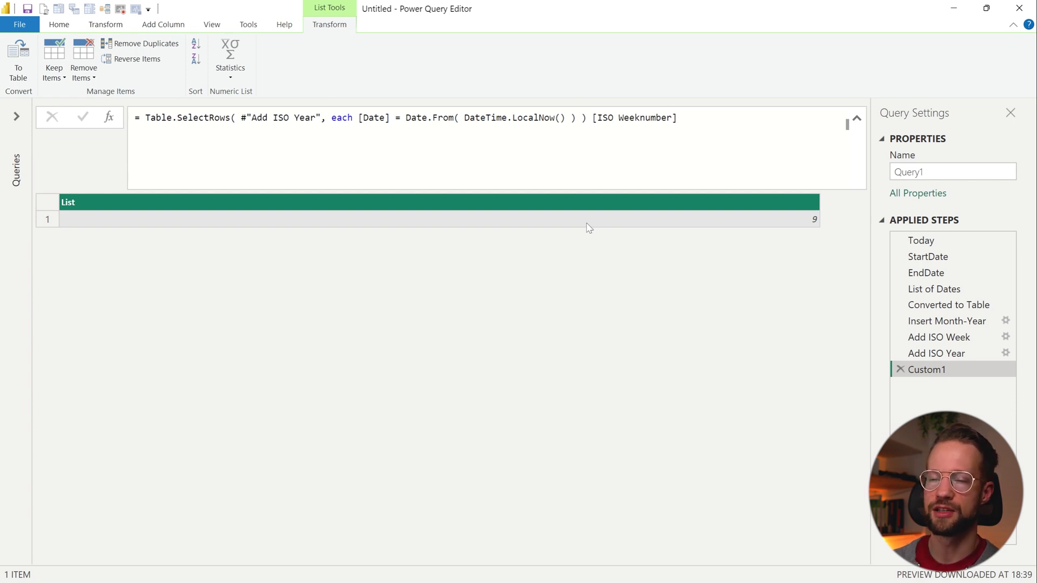
Append {0} after [ISO Weeknumber] to return the single value 9, then copy the formula
left_click(676, 118)
double_click(670, 118)
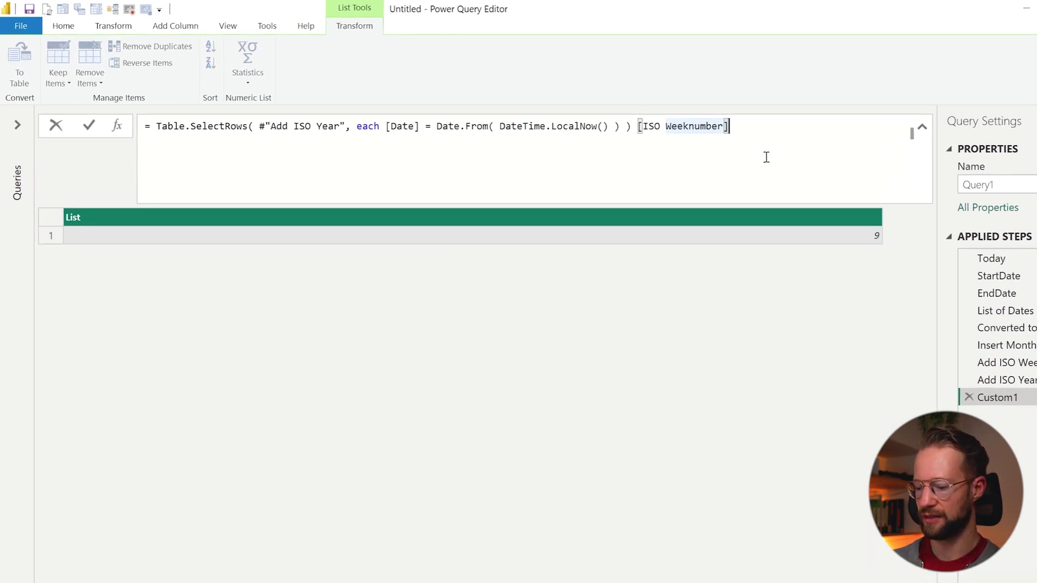
type("{0")
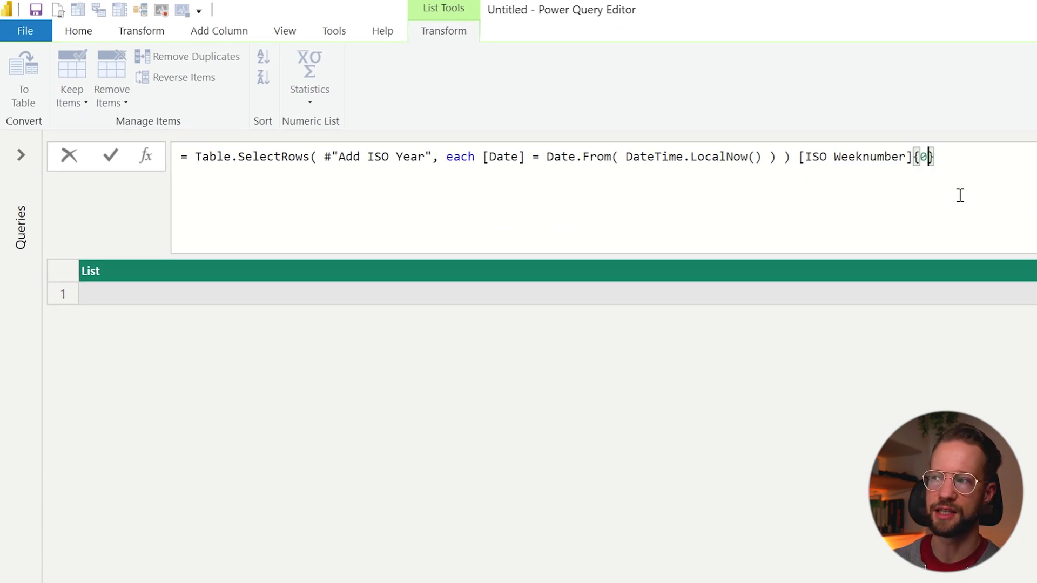
key("Return")
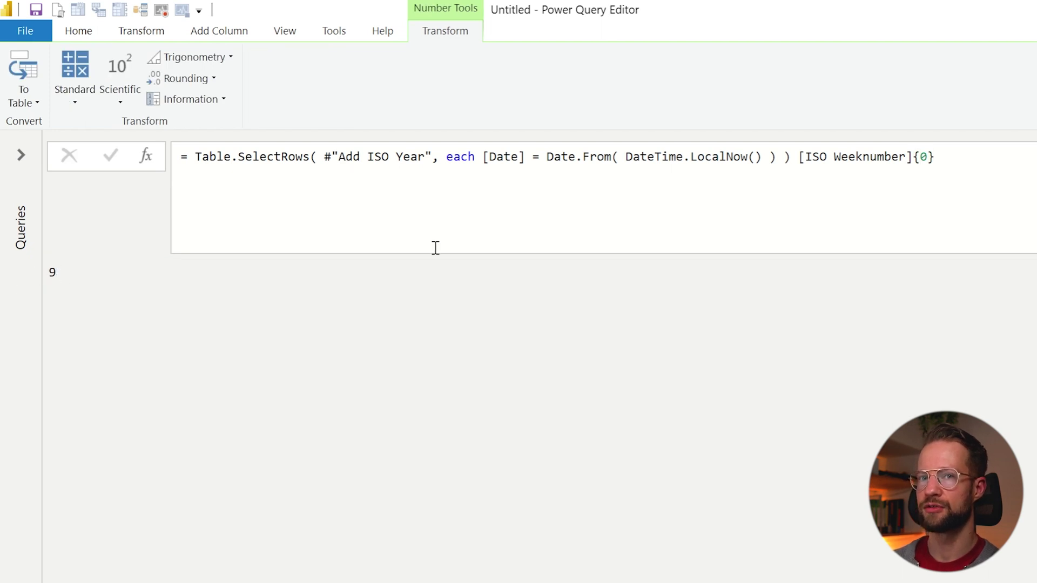
left_click_drag(962, 158, 195, 157)
key("ctrl+c")
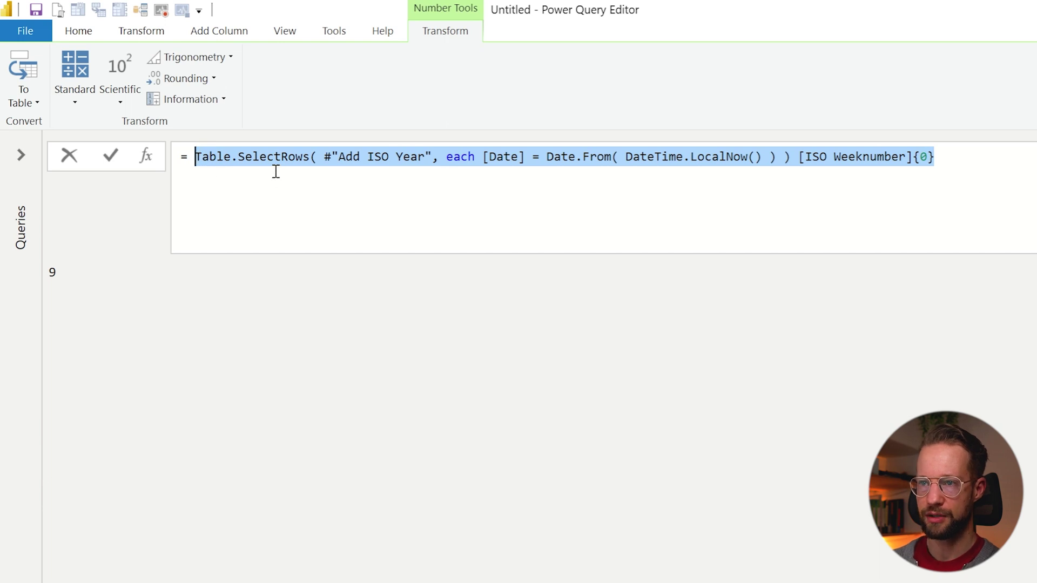
left_click(351, 306)
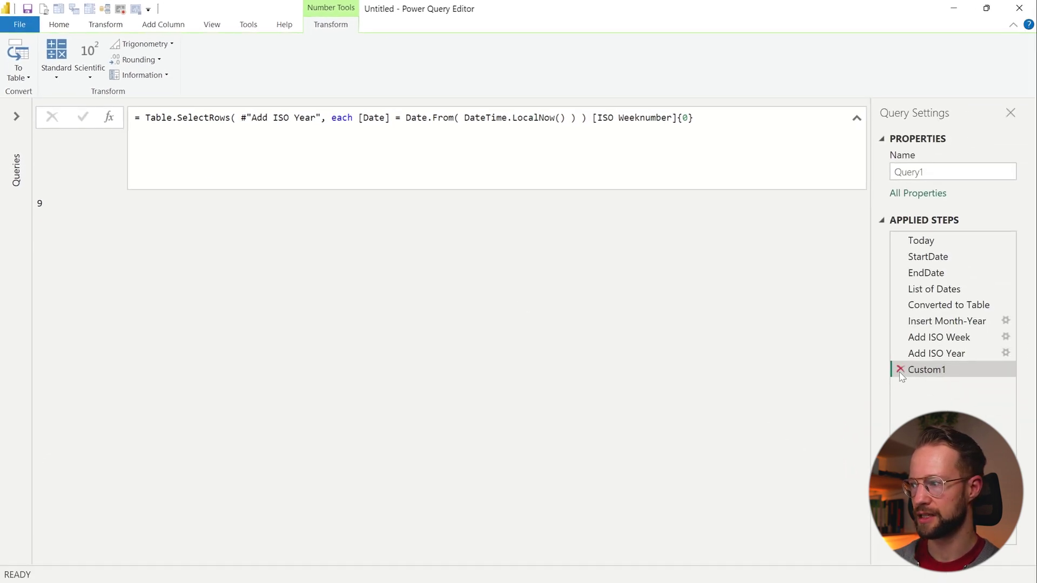
Delete the Custom1 test step and add a custom column named Current ISO Week from the pasted formula
left_click(900, 369)
left_click(163, 24)
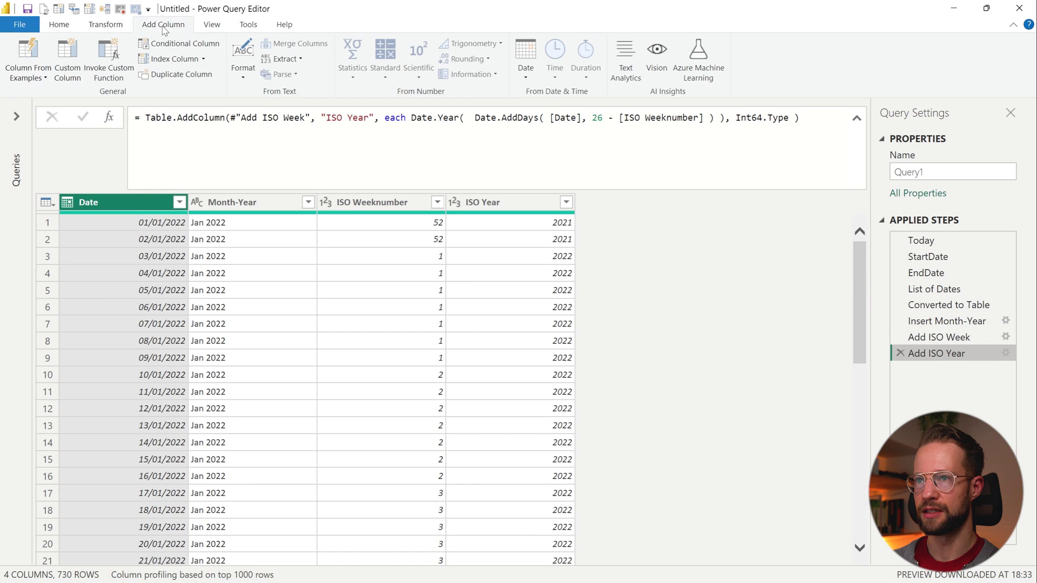
left_click(78, 63)
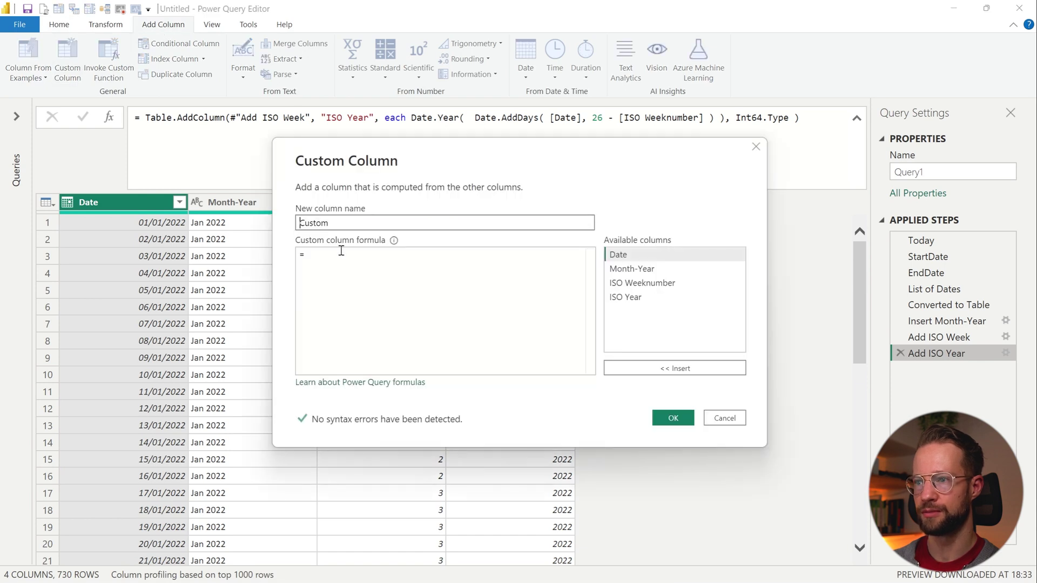
left_click(344, 267)
key("ctrl+v")
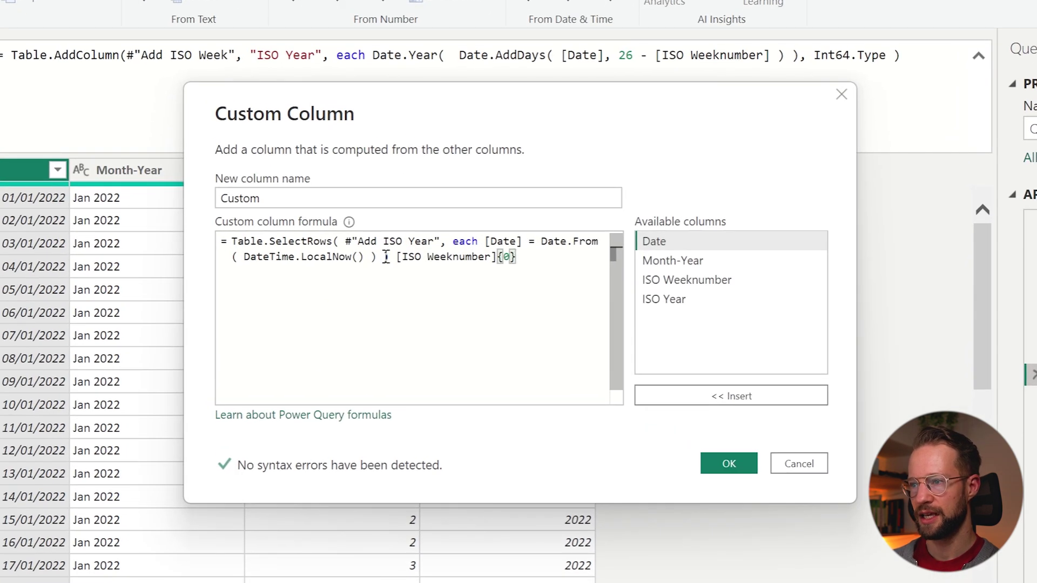
left_click_drag(340, 242, 435, 241)
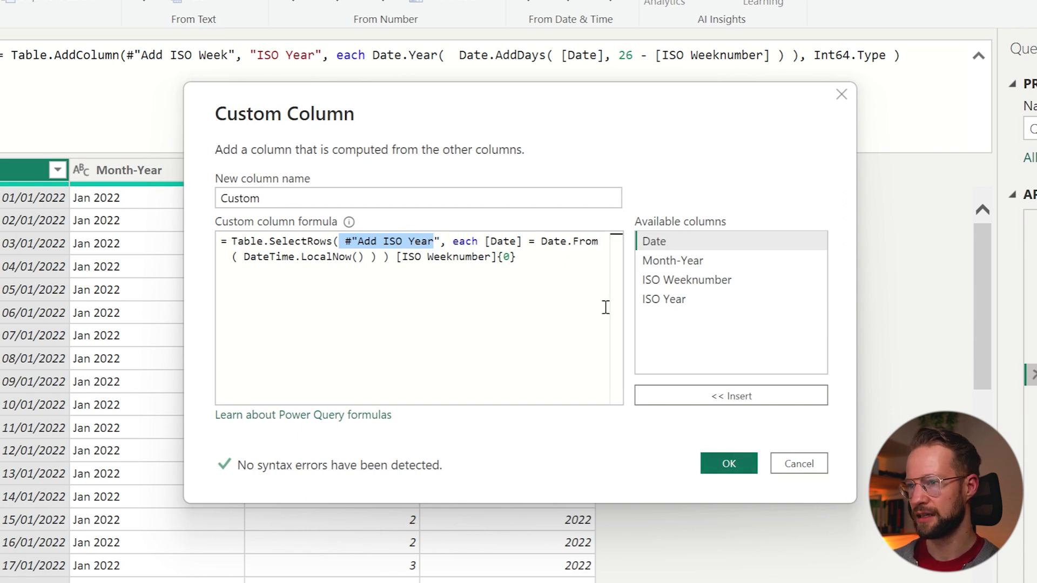
double_click(382, 203)
type("Current ISO Wee")
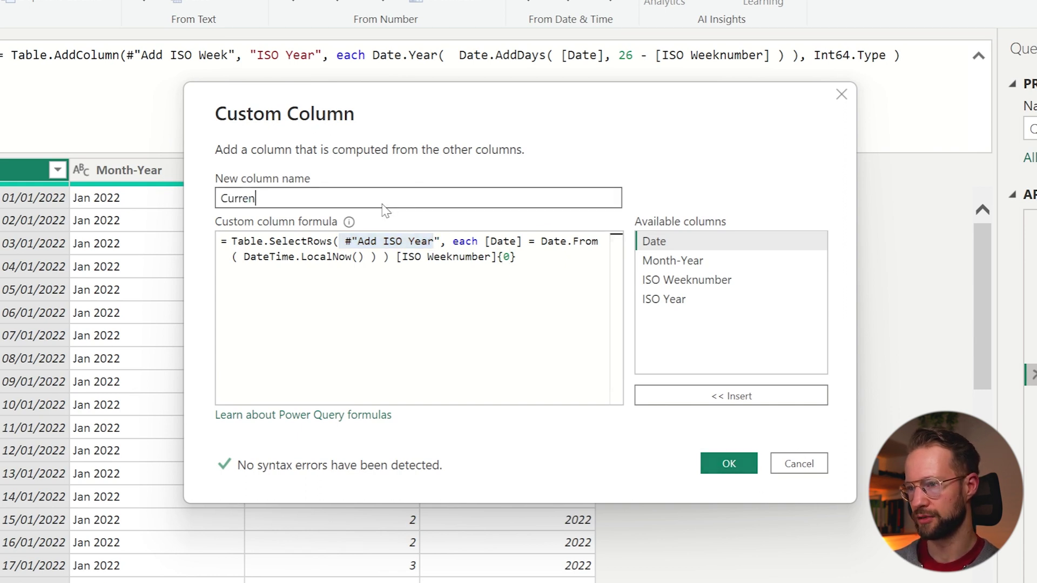
type("k")
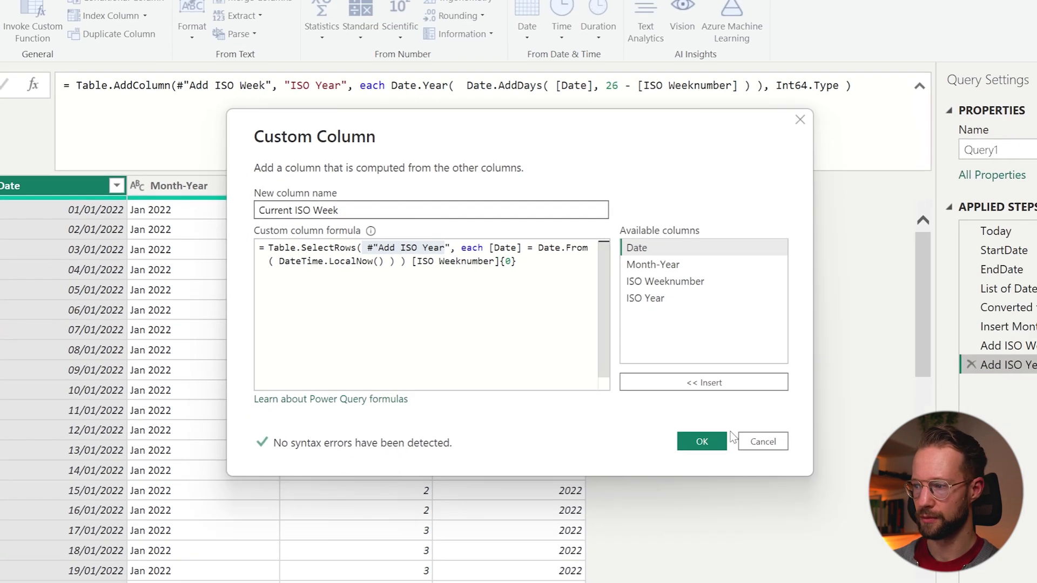
key("Return")
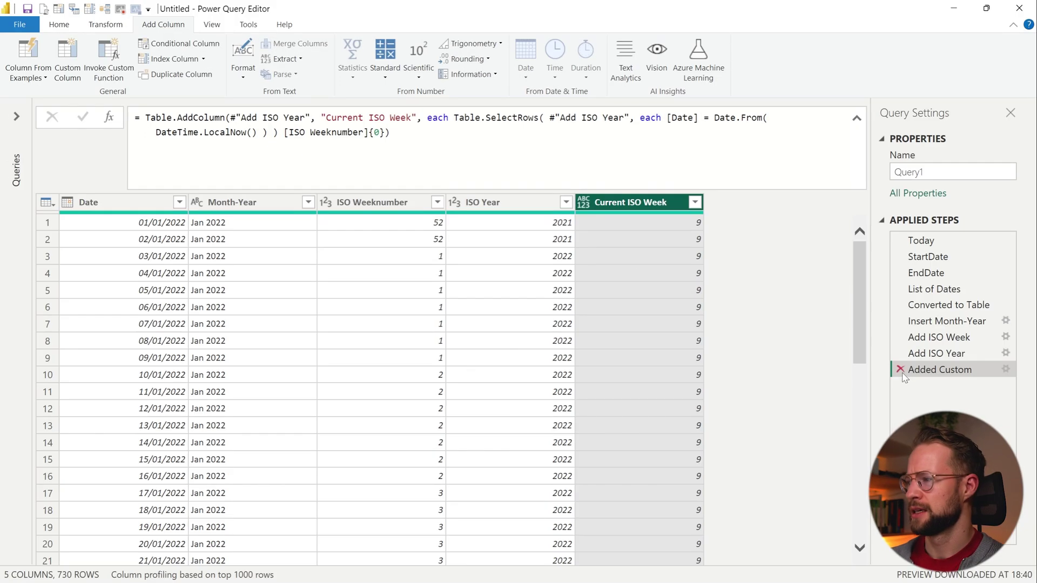
Delete the Added Custom step and add a step #"Add ISO Year"{ 2 } returning the third row as a record
left_click(901, 371)
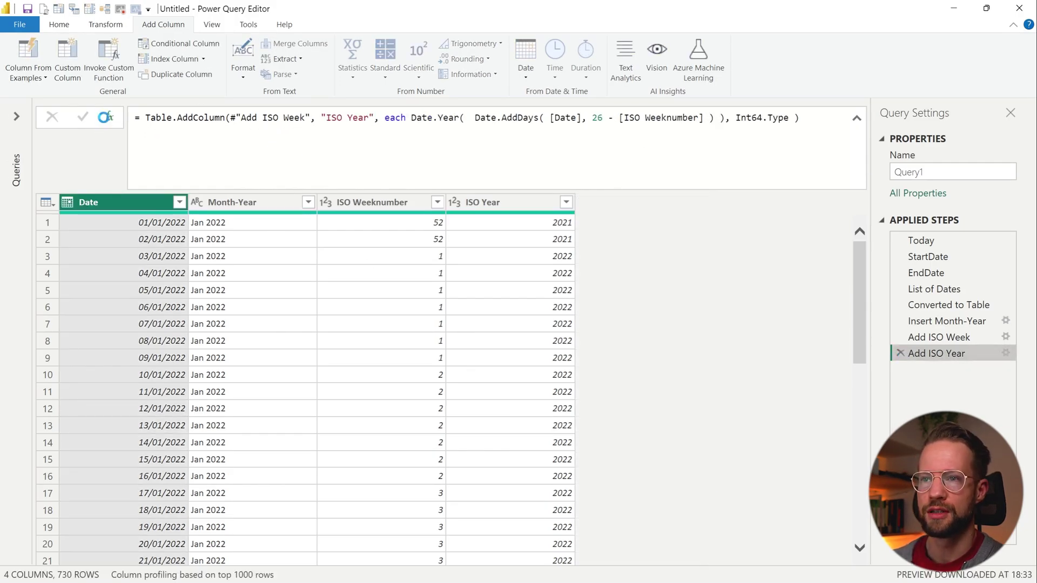
left_click(108, 117)
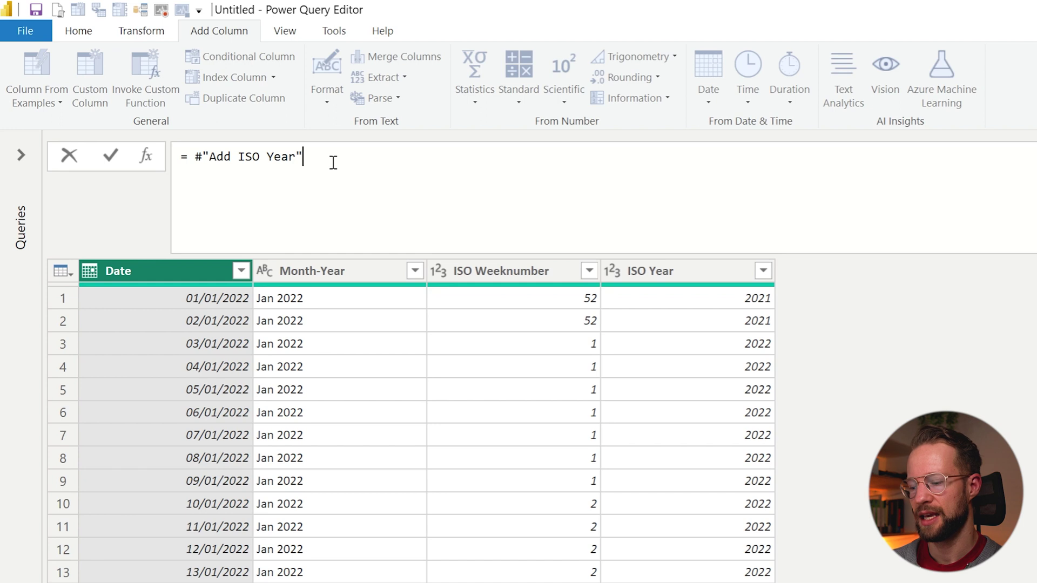
type("{ ")
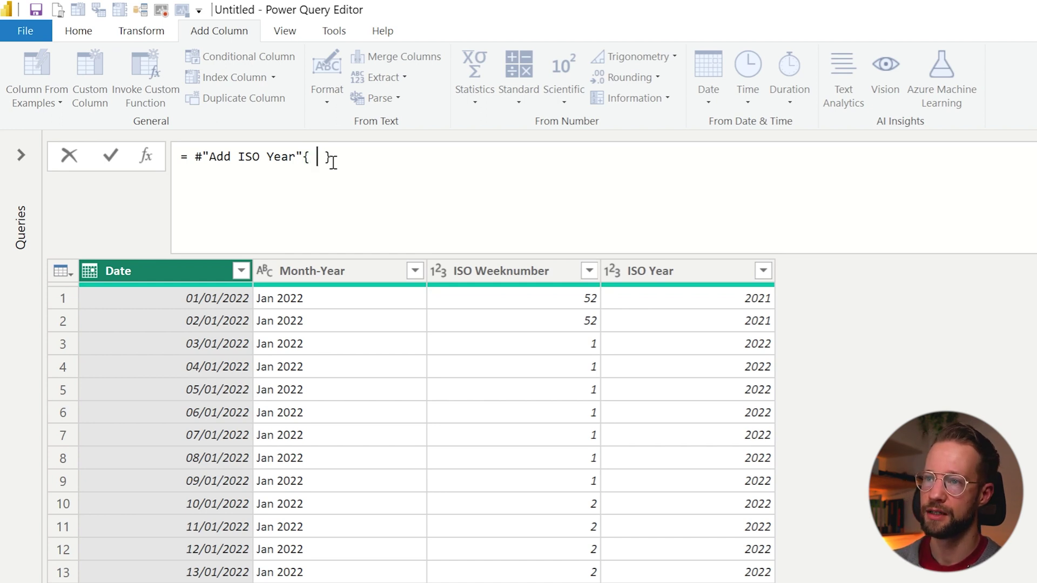
type(" 2")
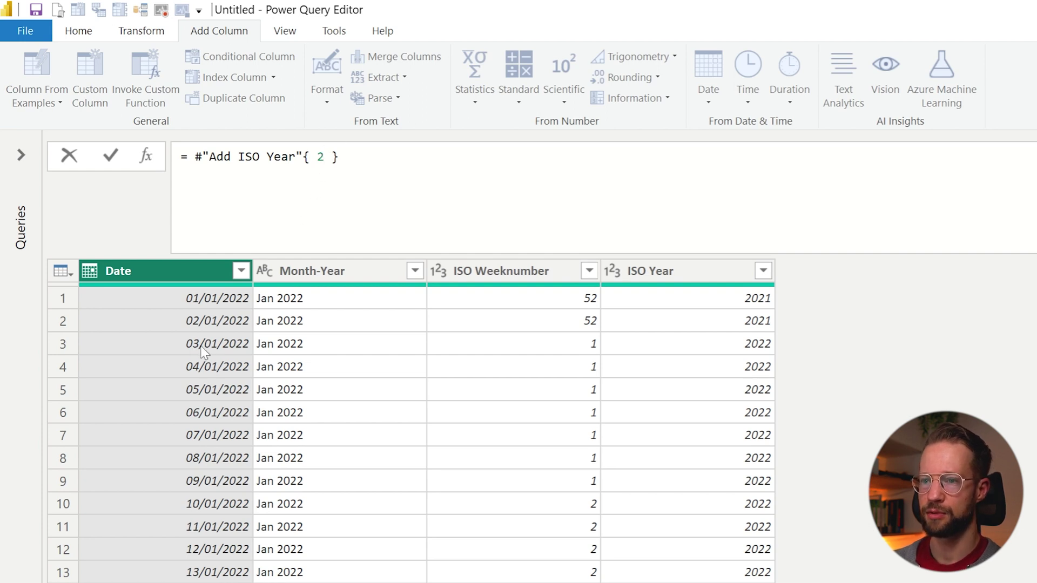
key("Return")
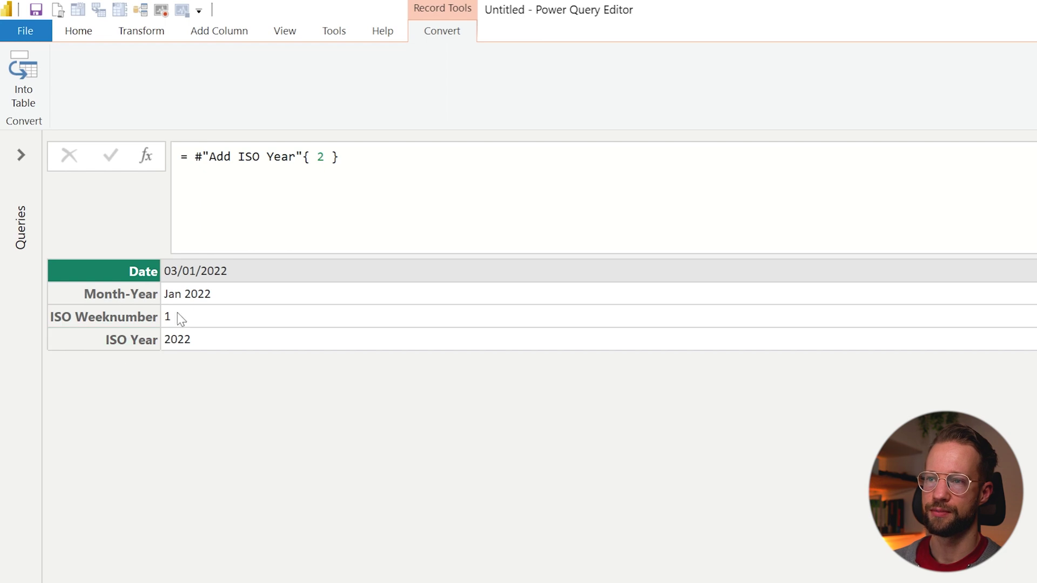
Replace the row index 2 with [ Date = Date.From( DateTime.LocalNow() ) ] to fetch today's record
left_click(324, 156)
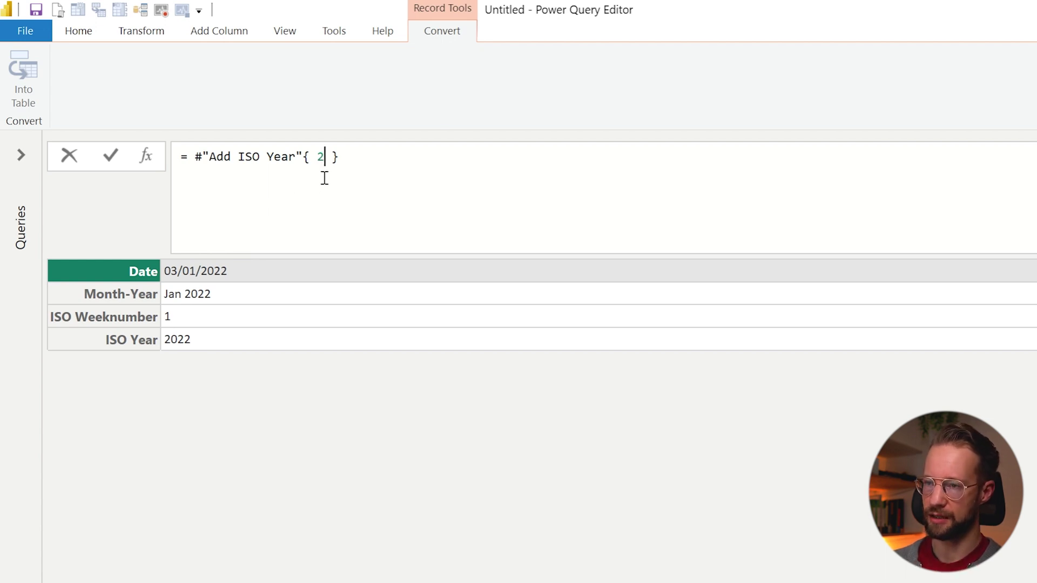
double_click(324, 160)
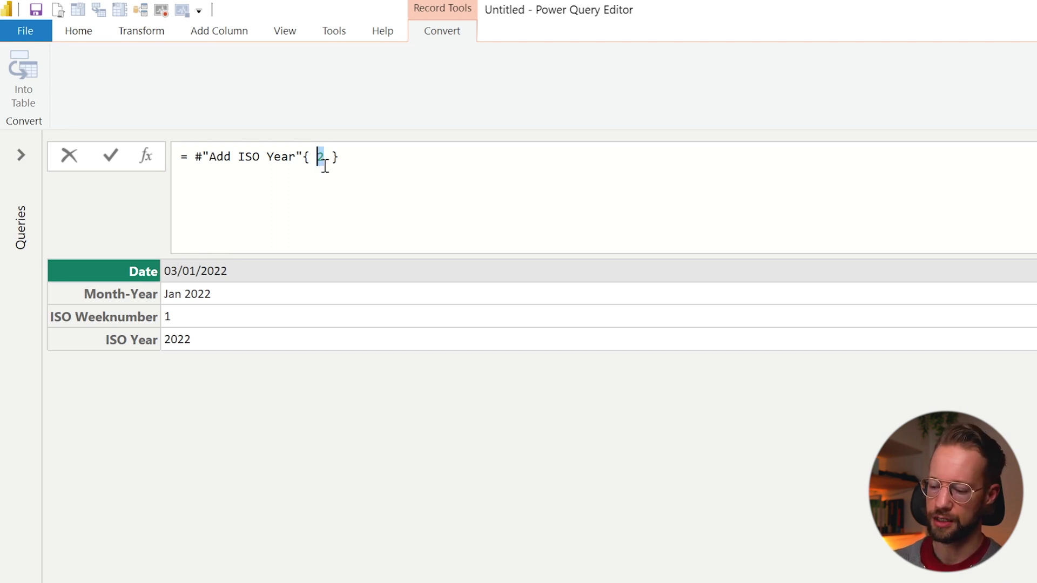
type("[ Date =")
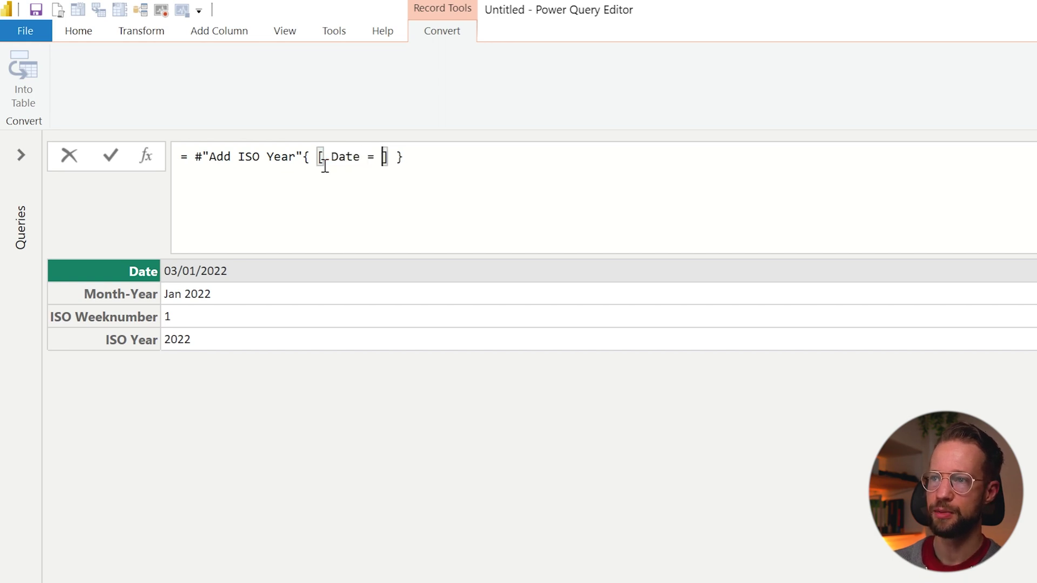
type(" Date.F")
key("Tab")
type("( ")
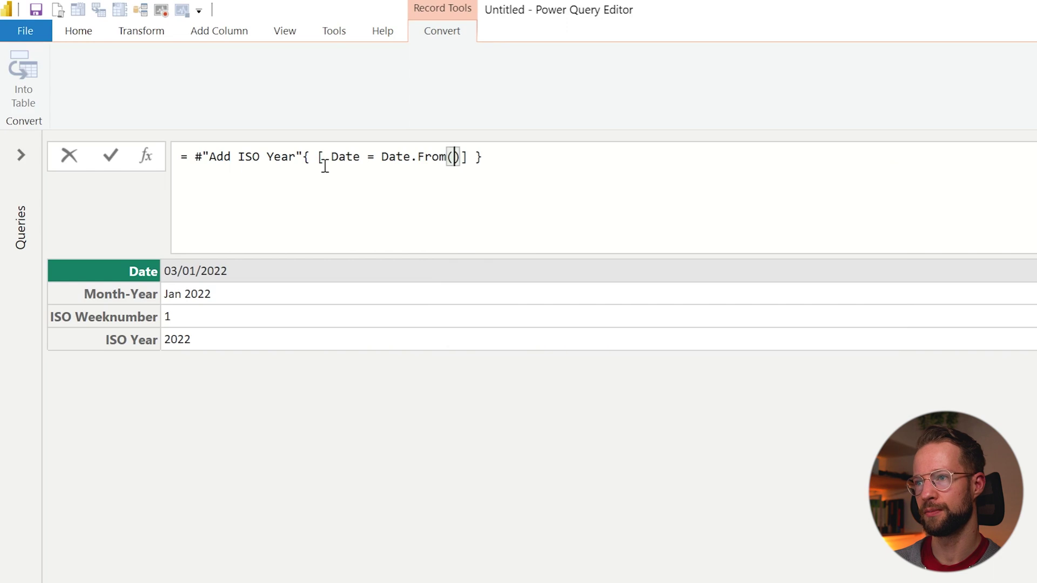
type("DateTime.")
key("Tab")
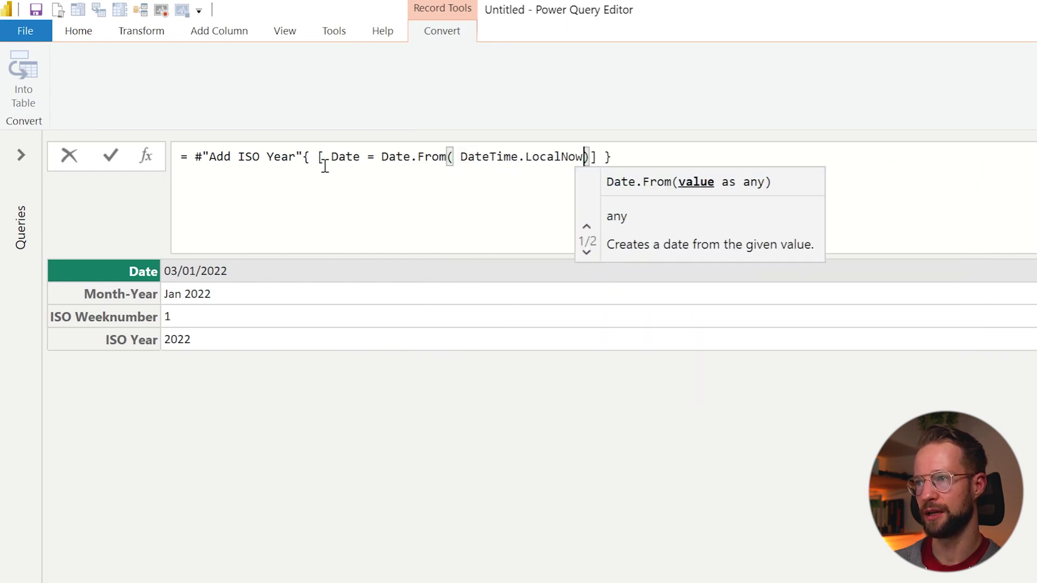
type("() ")
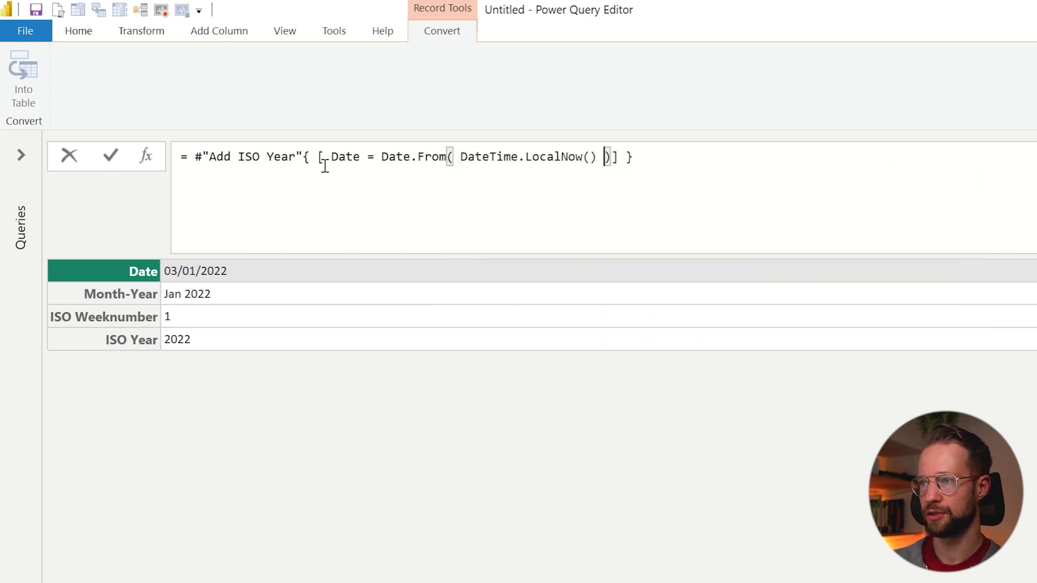
type(")")
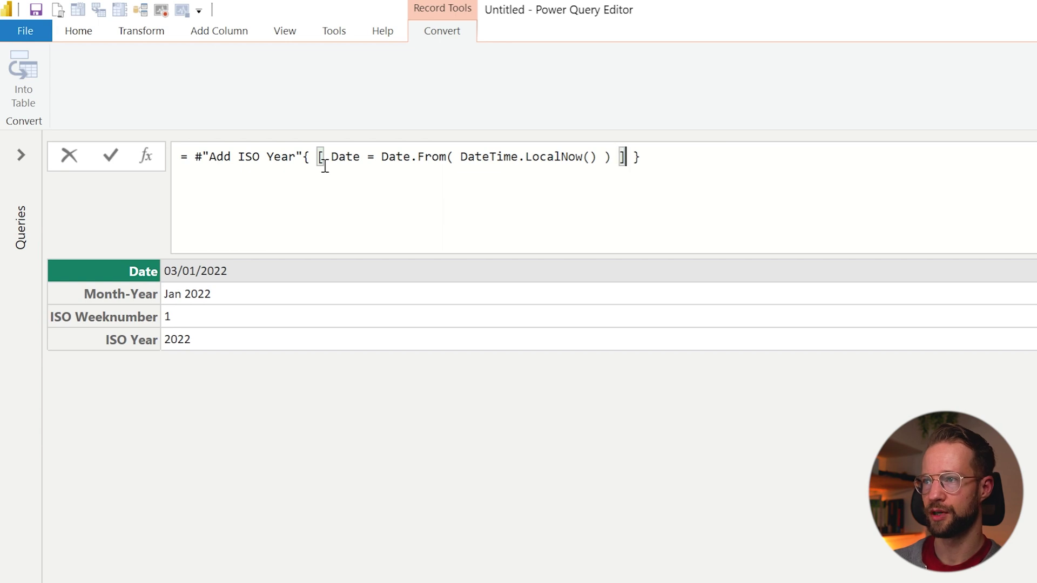
key("End")
key("Return")
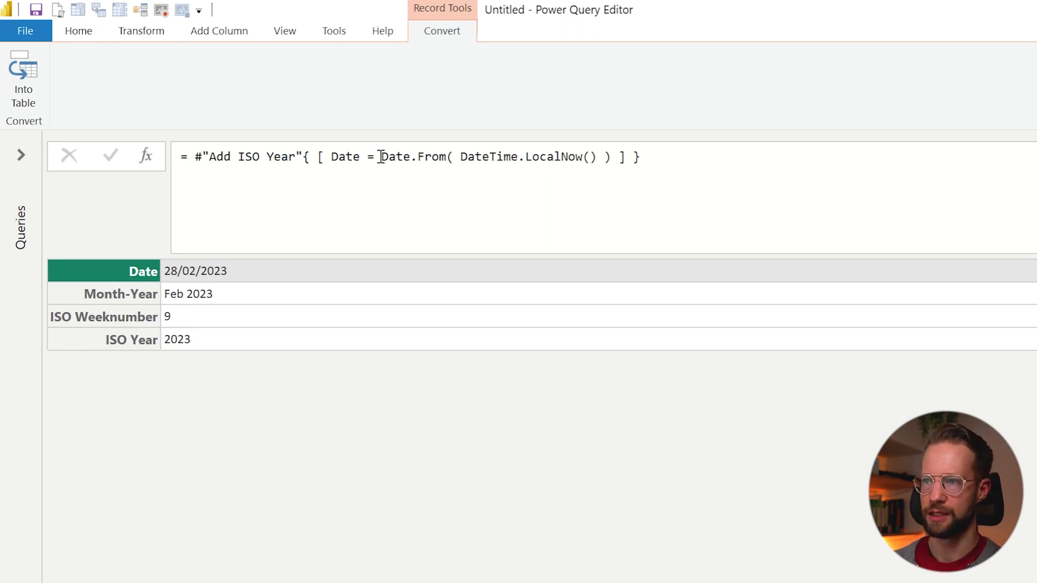
left_click_drag(381, 156, 604, 157)
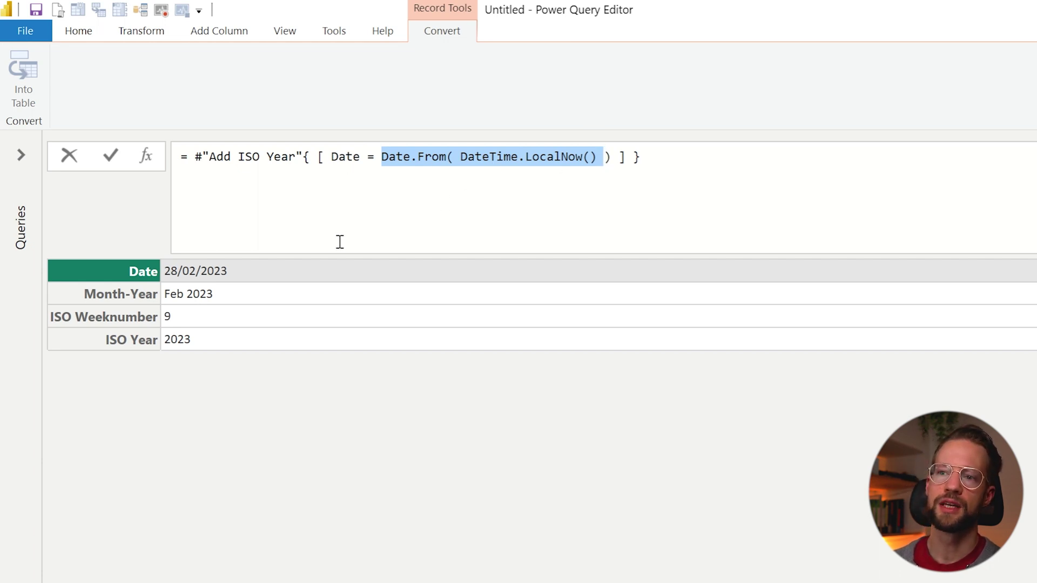
left_click(319, 458)
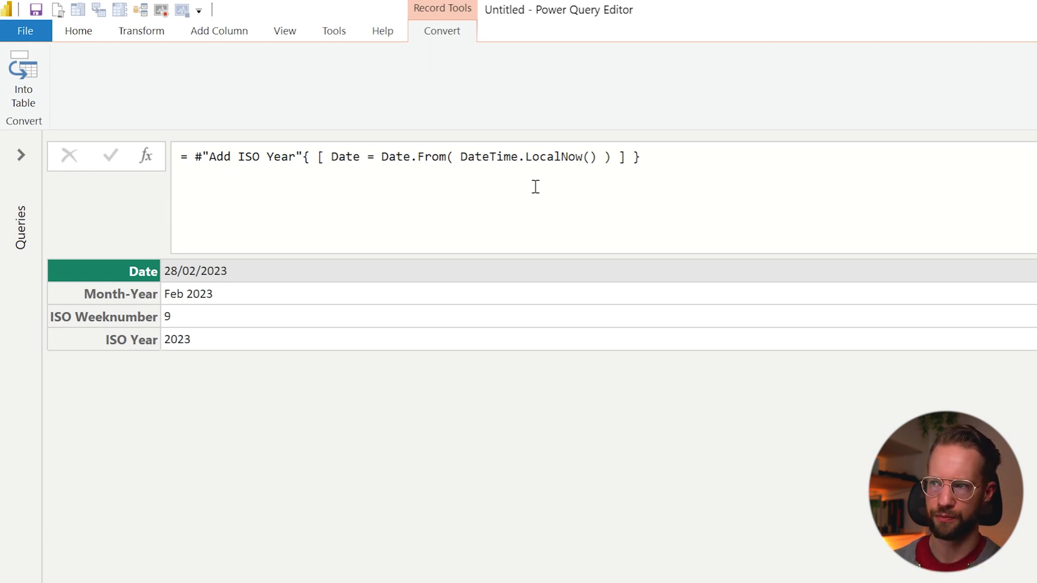
Append [ISO Weeknumber] after the lookup so the step returns 9, then copy the formula text
left_click(668, 160)
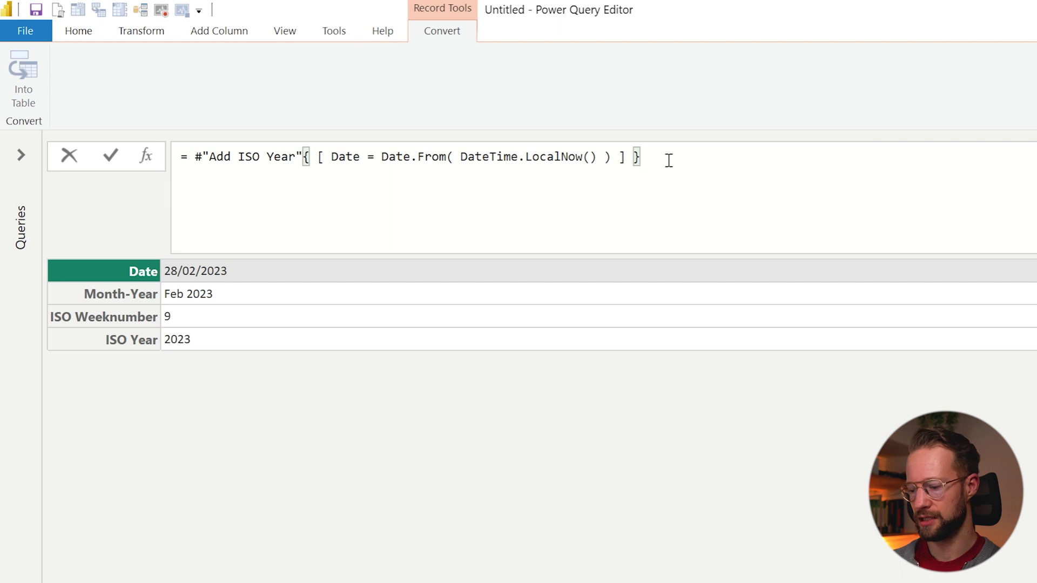
type("[")
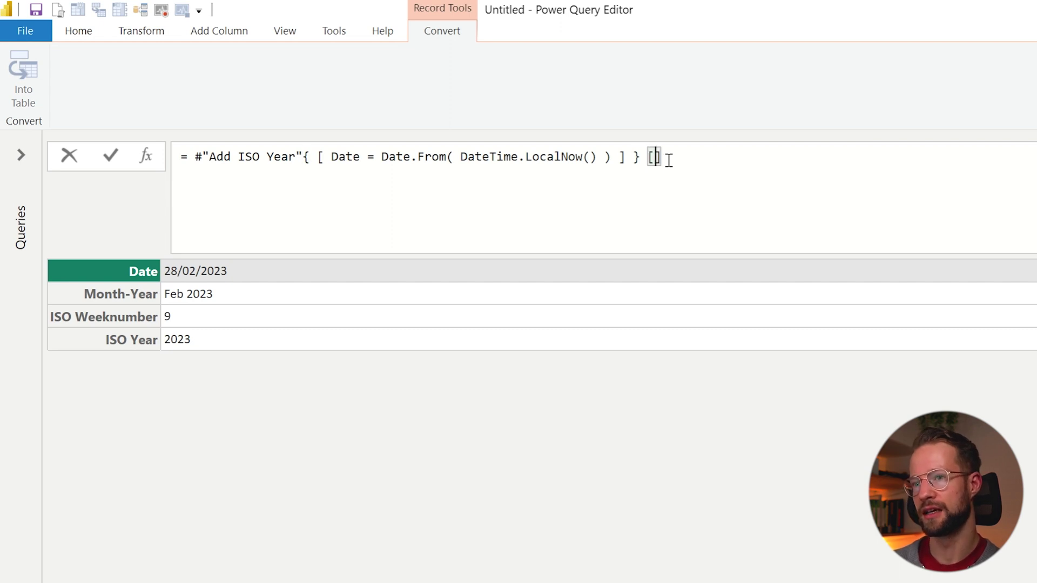
type("ISO Weeknumber")
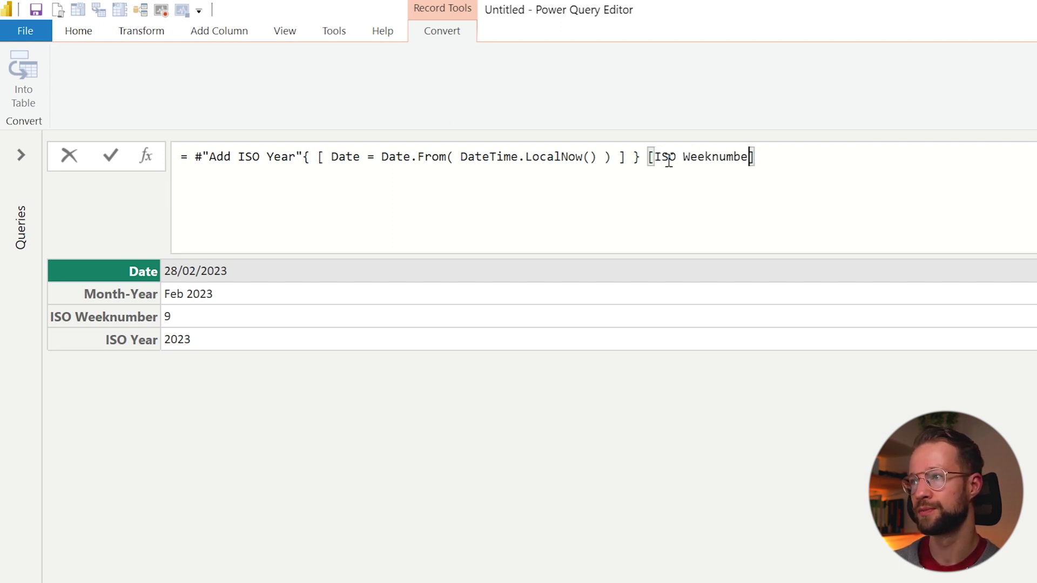
key("Return")
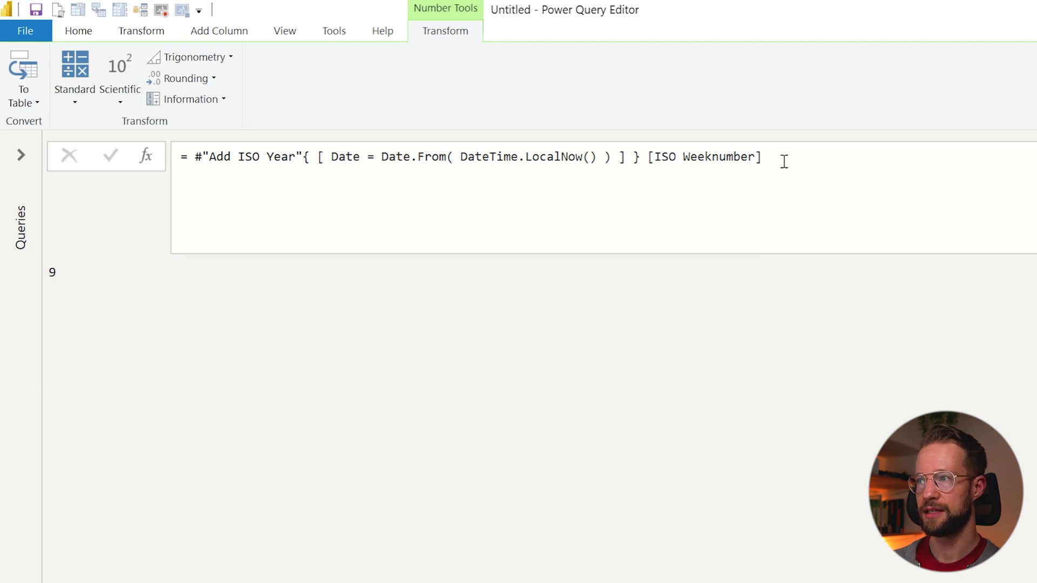
left_click_drag(783, 160, 194, 163)
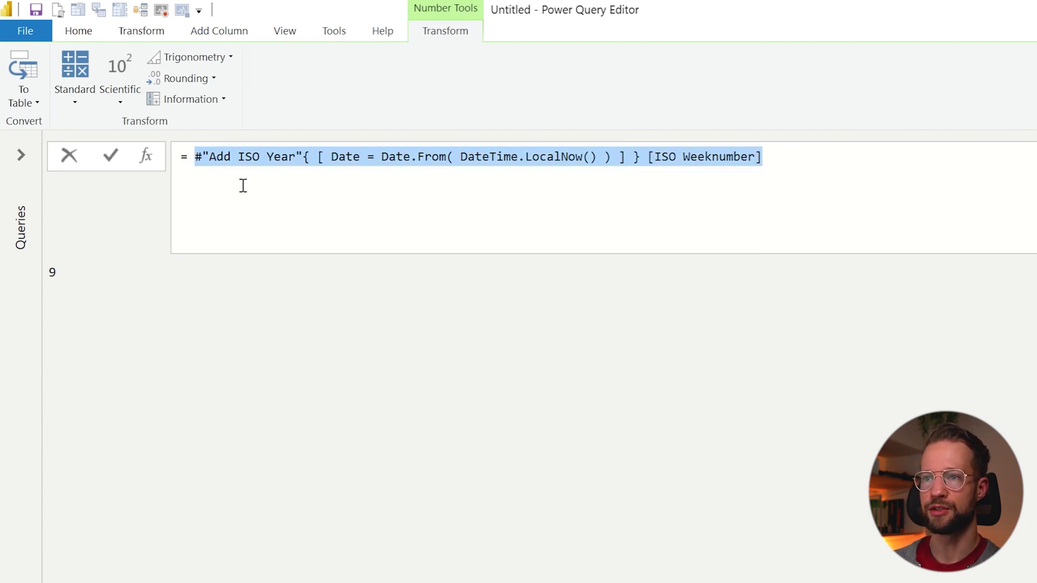
left_click(1034, 499)
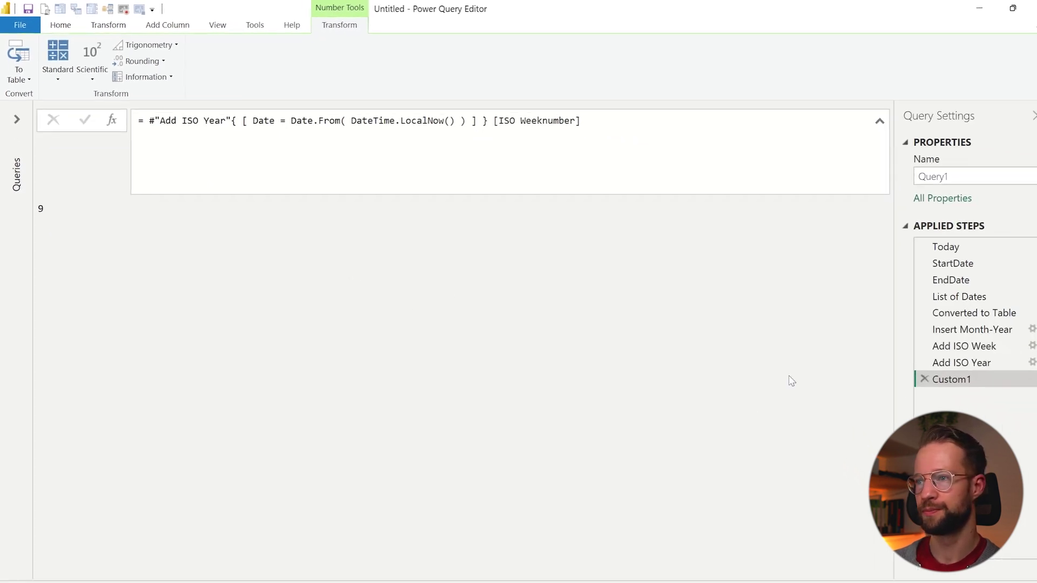
Delete Custom1 and add a custom column named Current ISO Weeknumber from the pasted lookup formula
left_click(924, 379)
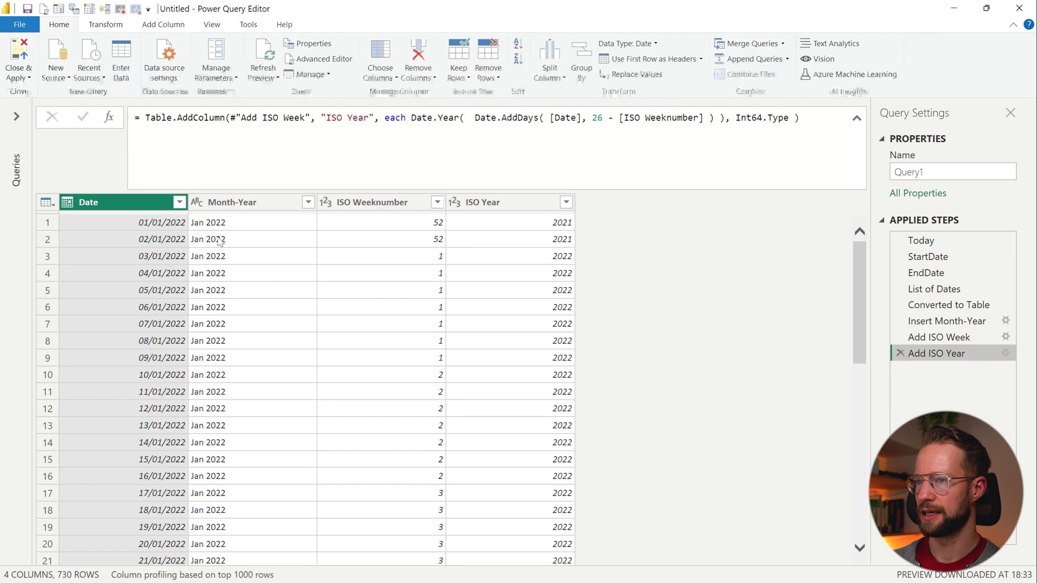
left_click(160, 25)
left_click(60, 57)
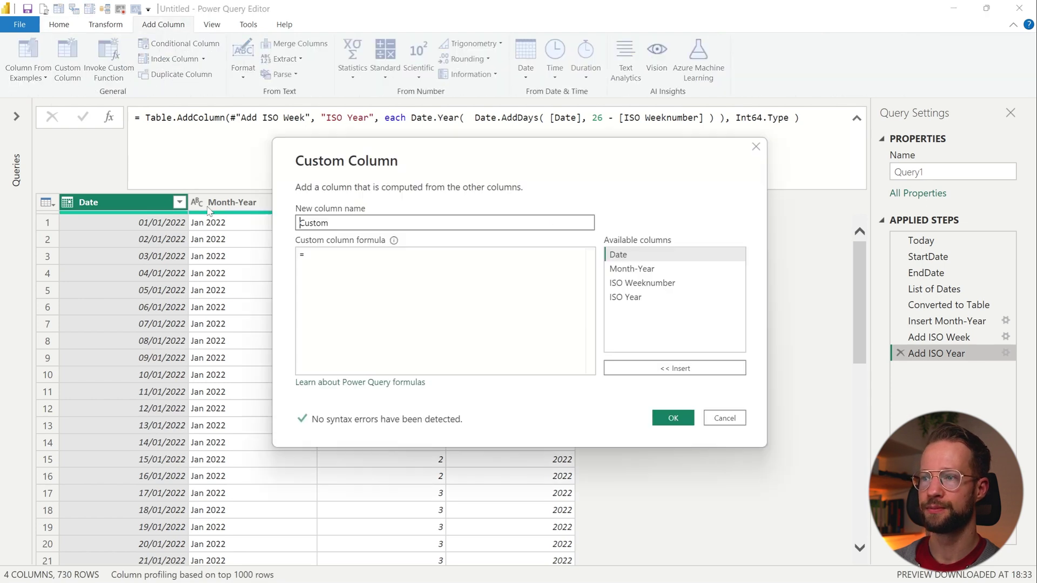
type("#\"Add ISO Year\"{ [ Date = Date.From( DateTime.LocalNow() ) ] } [ISO Weeknumber]")
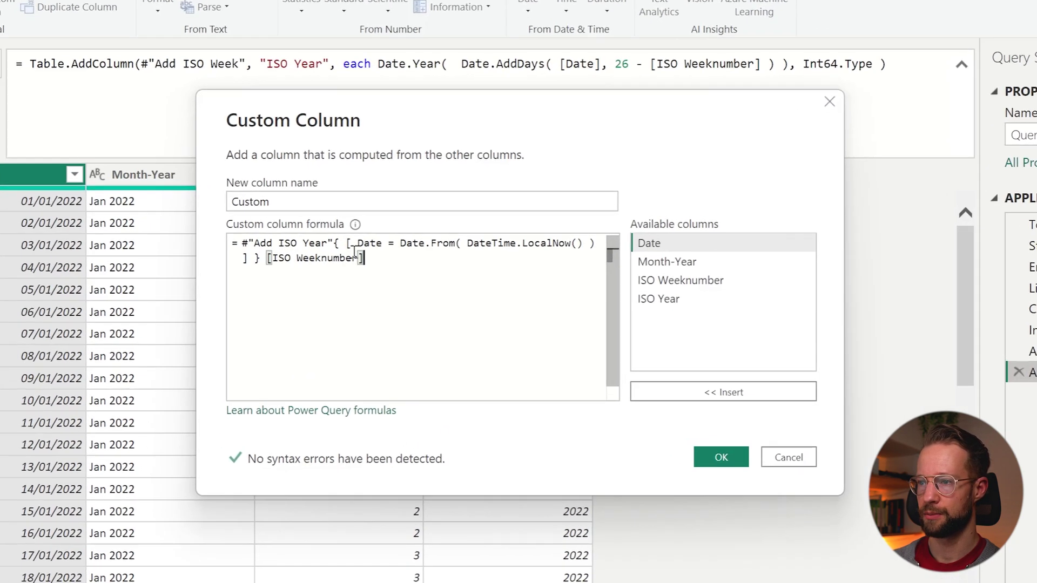
double_click(250, 202)
type("ISO")
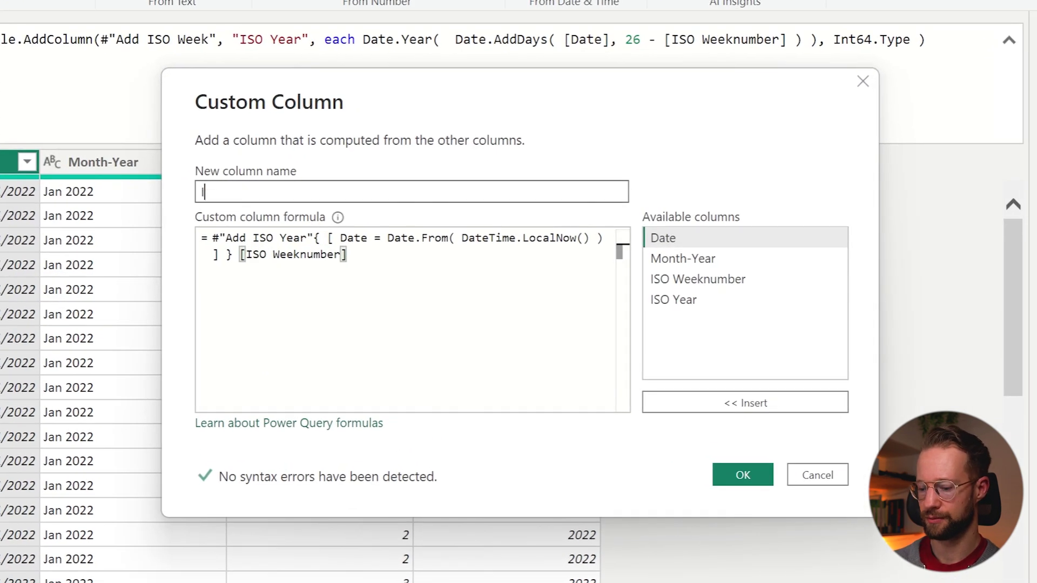
key("BackSpace")
key("BackSpace")
key("BackSpace")
type("Current IS")
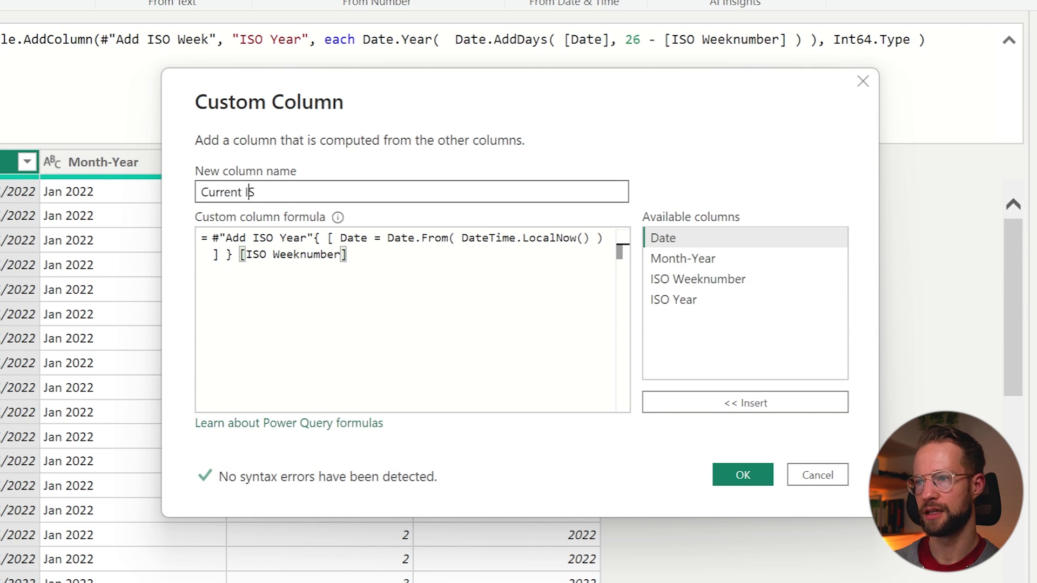
type("O Weeknumber")
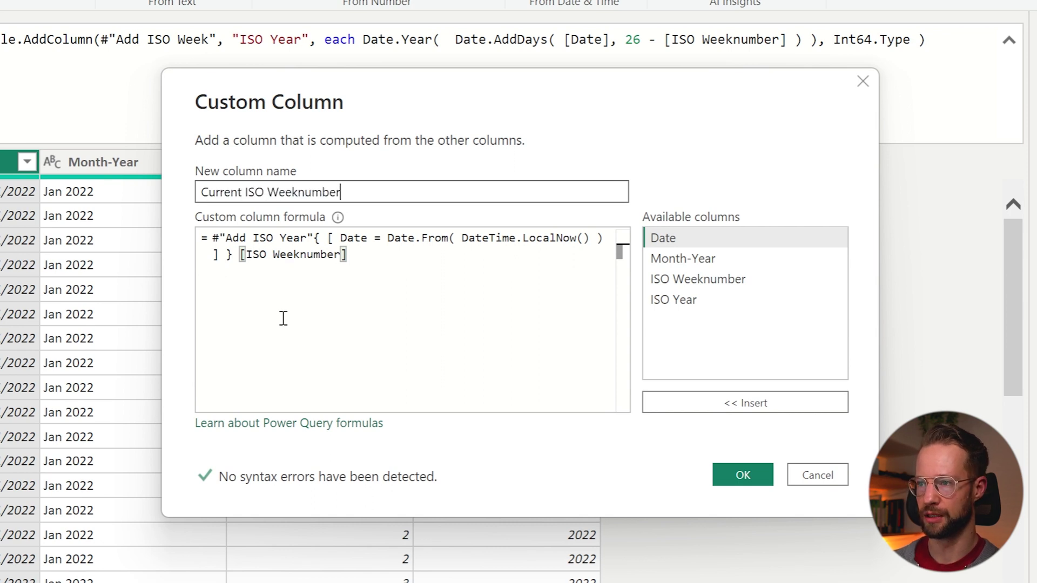
left_click(743, 475)
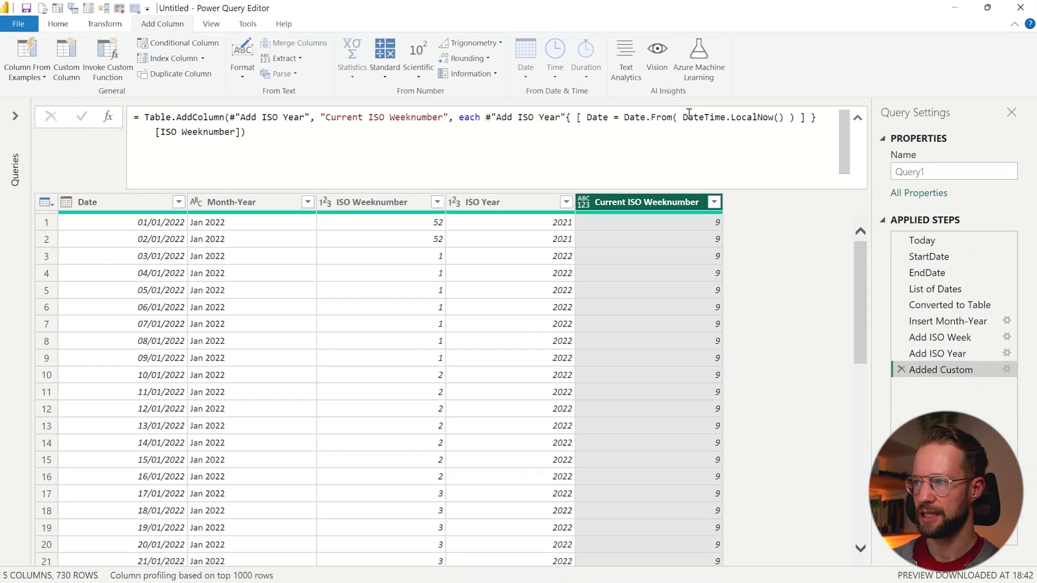
Insert a line break (Shift+Enter) before #"Add ISO Year" in the Added Custom formula
left_click(485, 119)
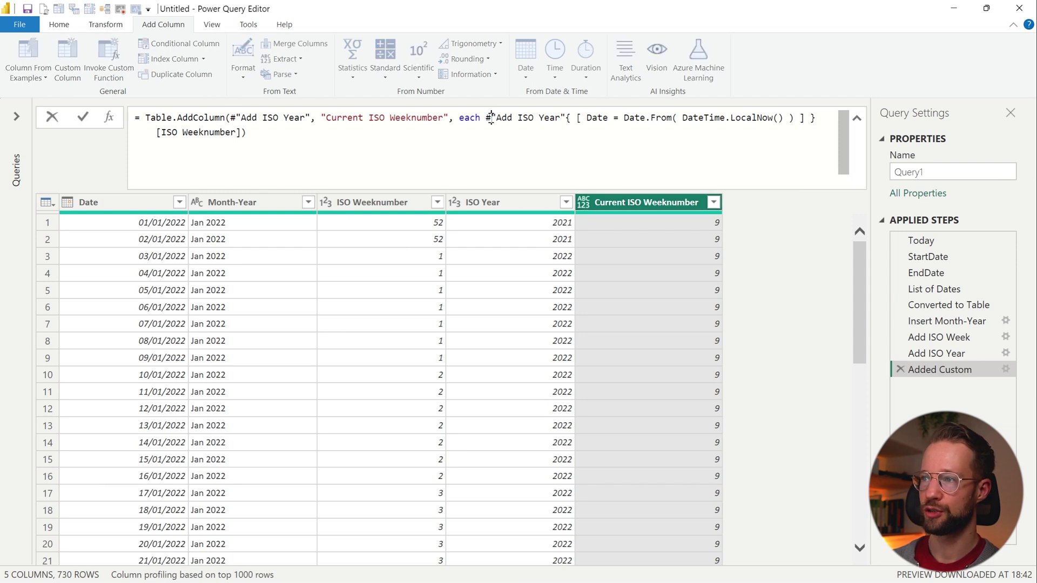
key("shift+Return")
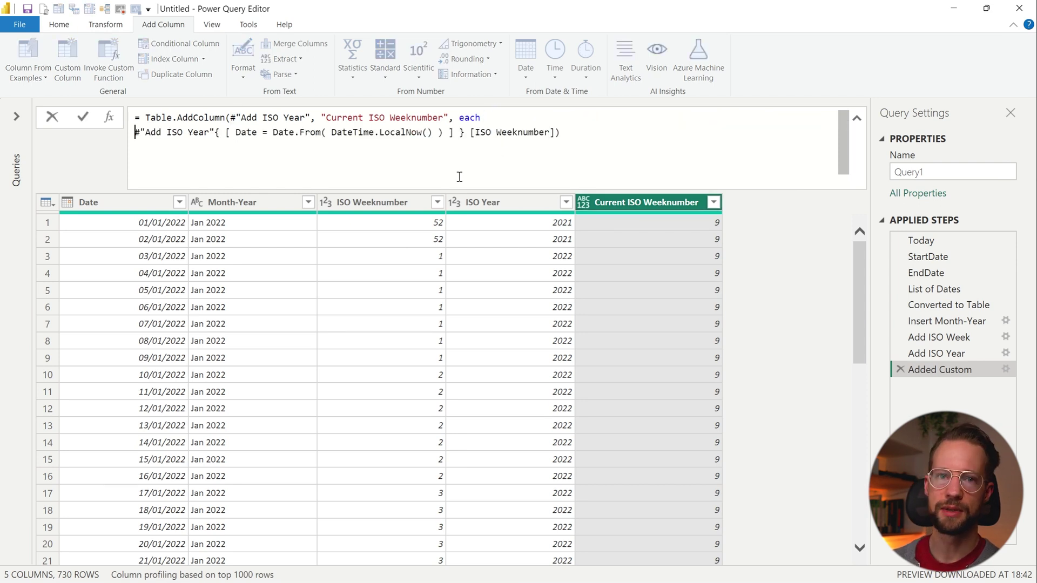